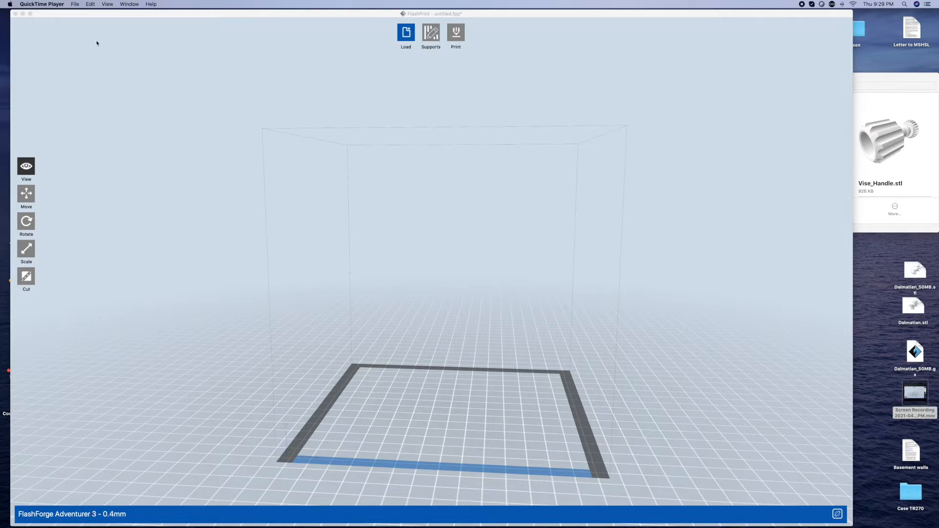
# Step: Switch to FlashPrint and set the machine type to FlashForge Adventurer 3
pyautogui.click(90, 4)
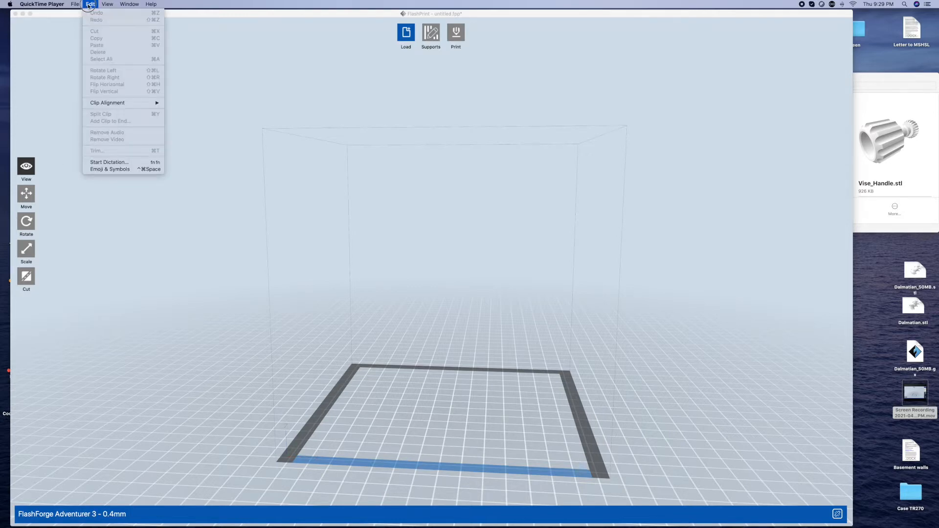
pyautogui.moveTo(78, 6)
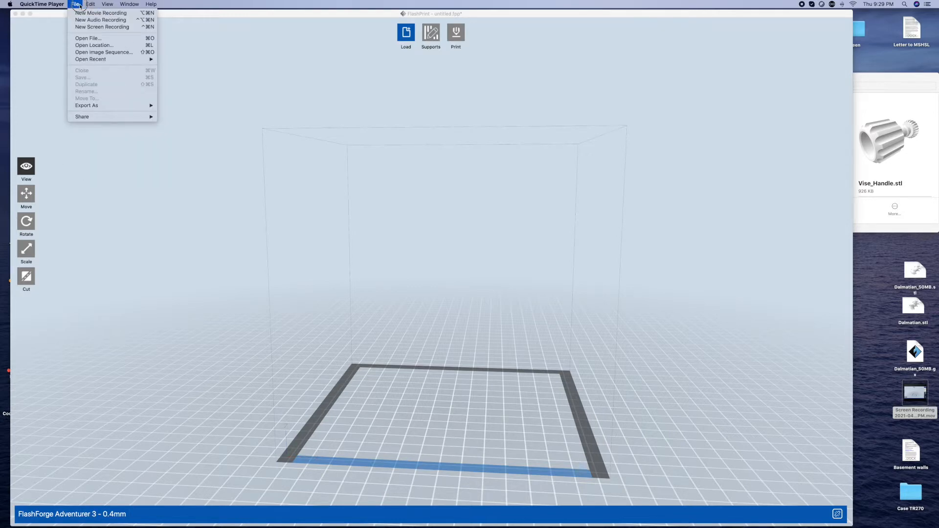
pyautogui.click(103, 5)
pyautogui.click(138, 13)
pyautogui.click(128, 6)
pyautogui.moveTo(109, 6)
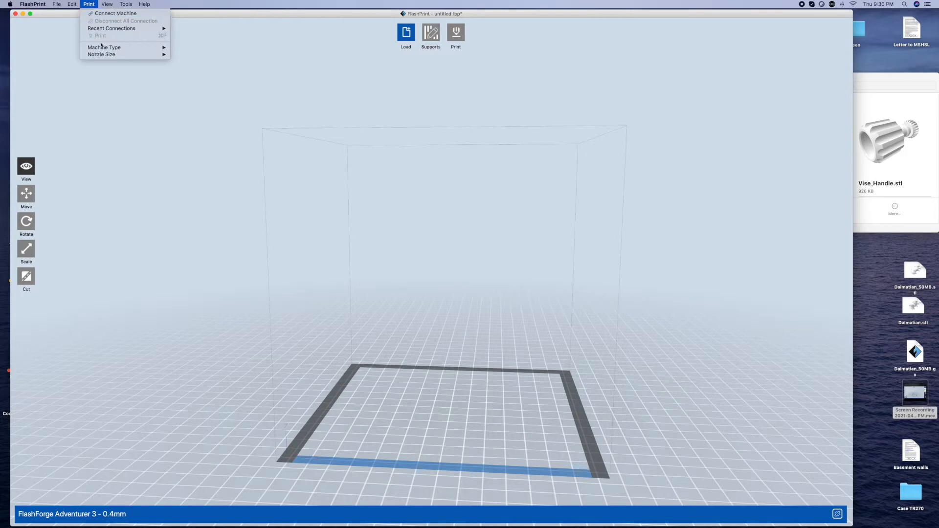
pyautogui.moveTo(110, 50)
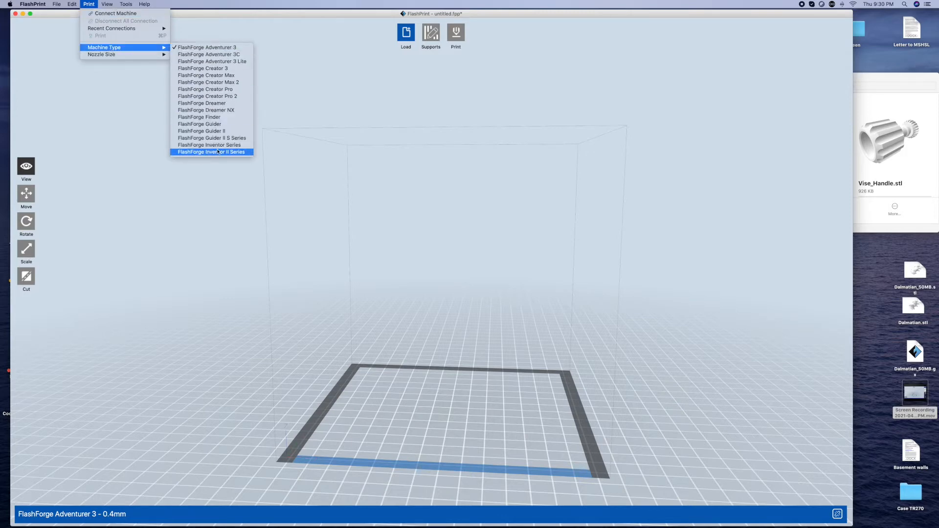
pyautogui.click(219, 47)
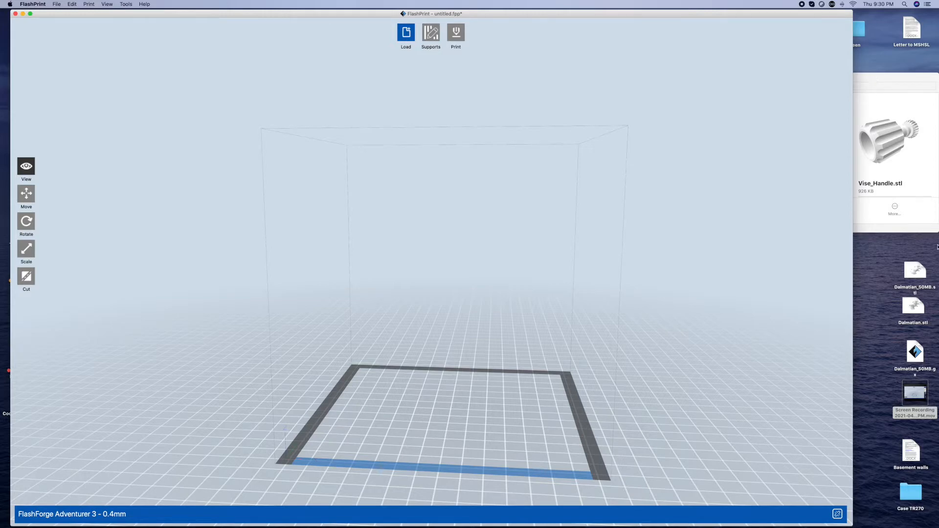
# Step: Load Dalmatian_50MB.stl from the desktop and Vise_Handle.stl from the files folder, putting the handle on the platform
pyautogui.moveTo(915, 270); pyautogui.dragTo(447, 381)
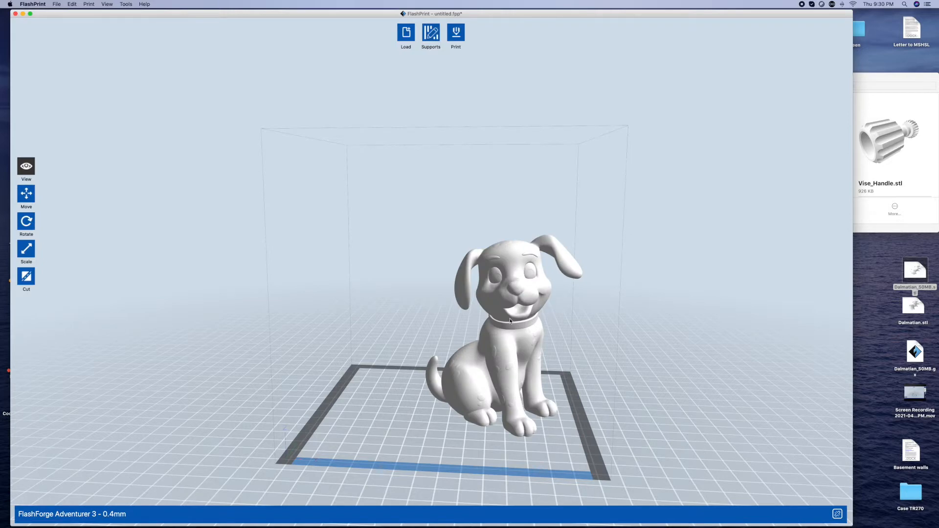
pyautogui.click(406, 32)
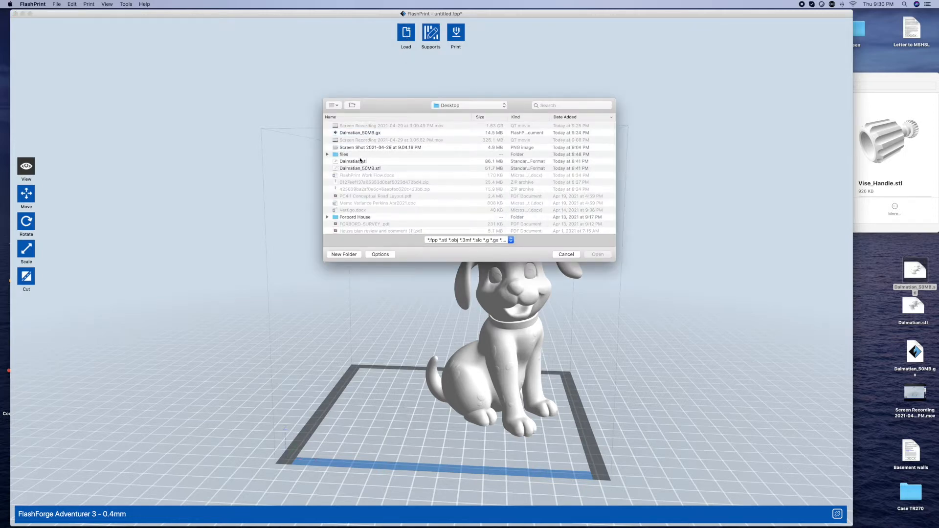
pyautogui.click(344, 154)
pyautogui.doubleClick(344, 154)
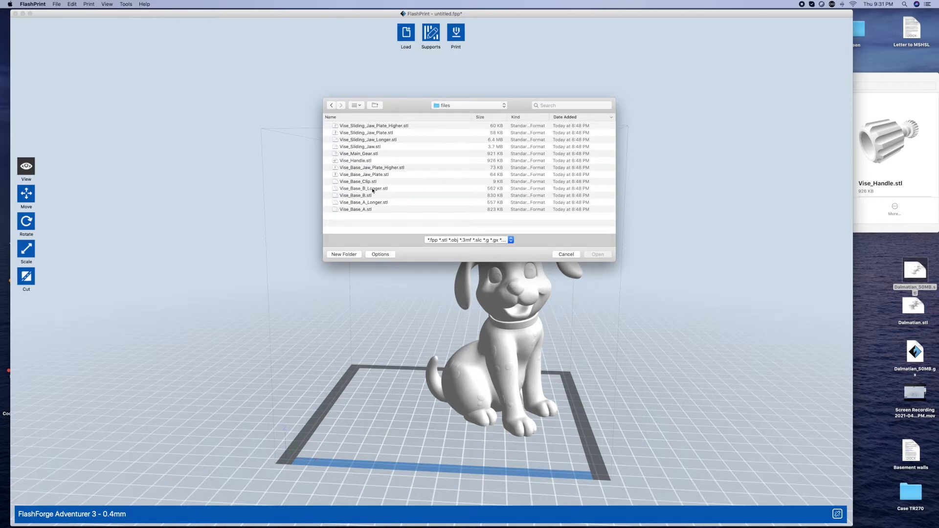
pyautogui.click(356, 161)
pyautogui.click(597, 254)
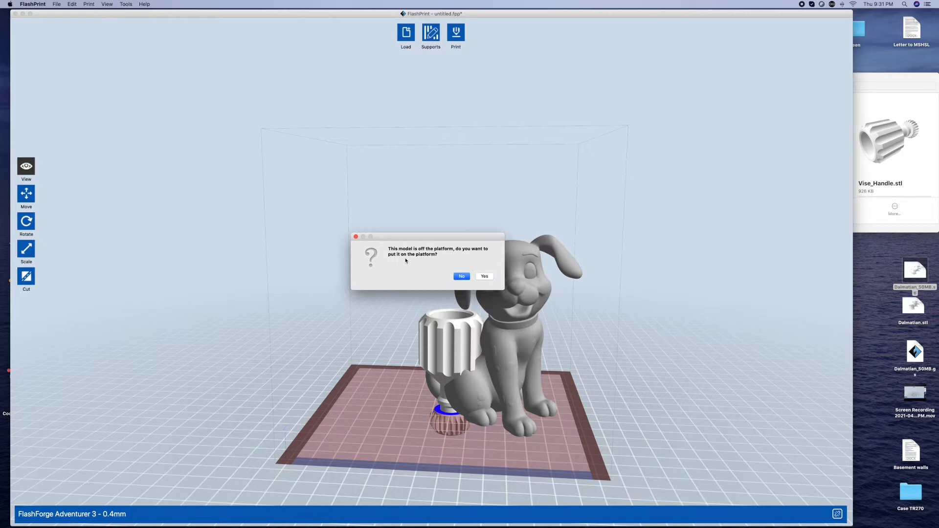
pyautogui.click(488, 278)
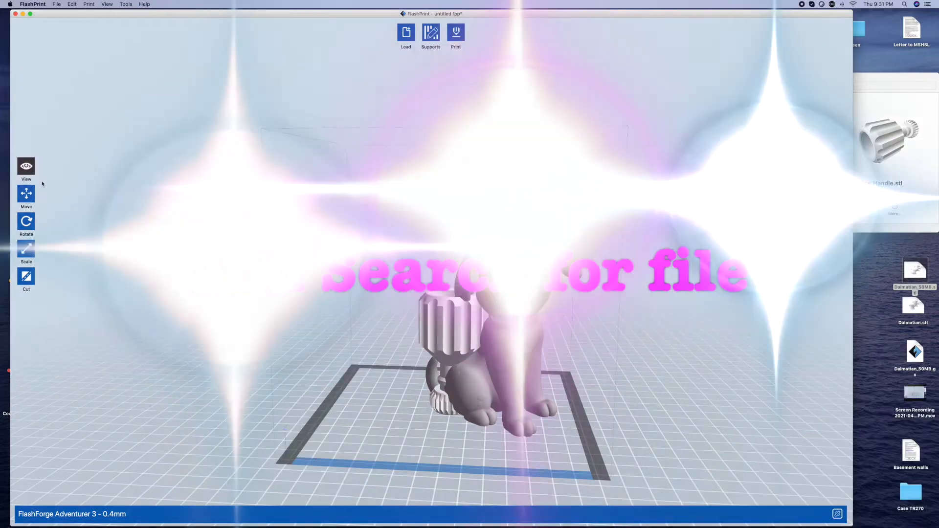
# Step: Move the vise handle clear of the dog, to about X -31 mm and Y -20 mm
pyautogui.click(26, 196)
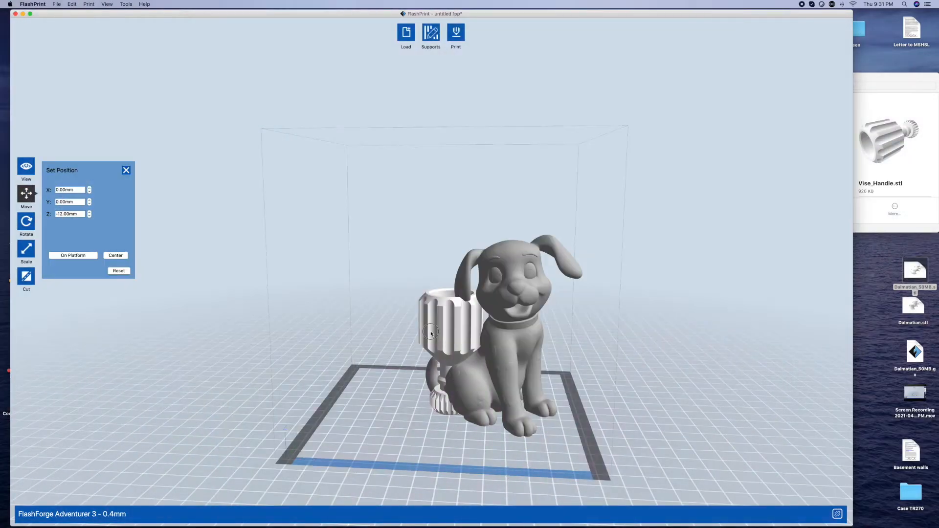
pyautogui.moveTo(442, 332); pyautogui.dragTo(374, 340)
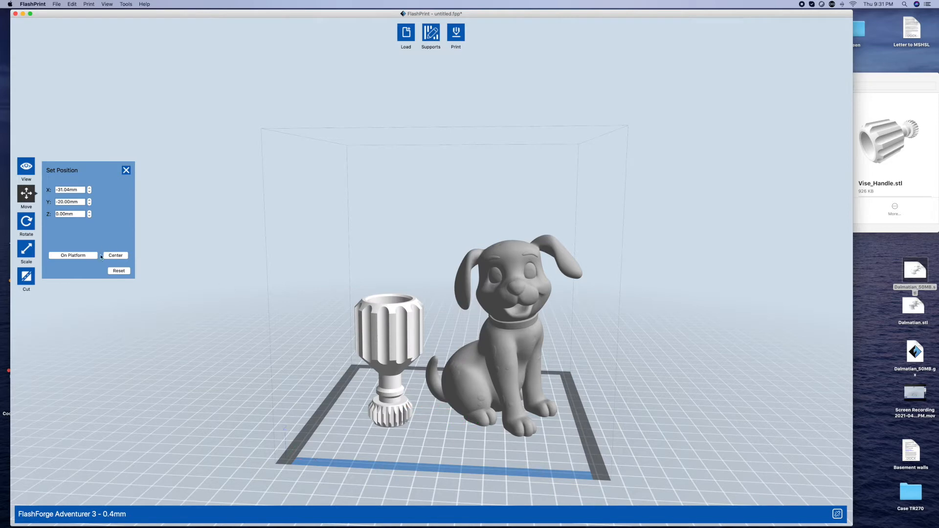
# Step: Examine both models on the build plate from the top, left and front views and from an angled view
pyautogui.click(27, 166)
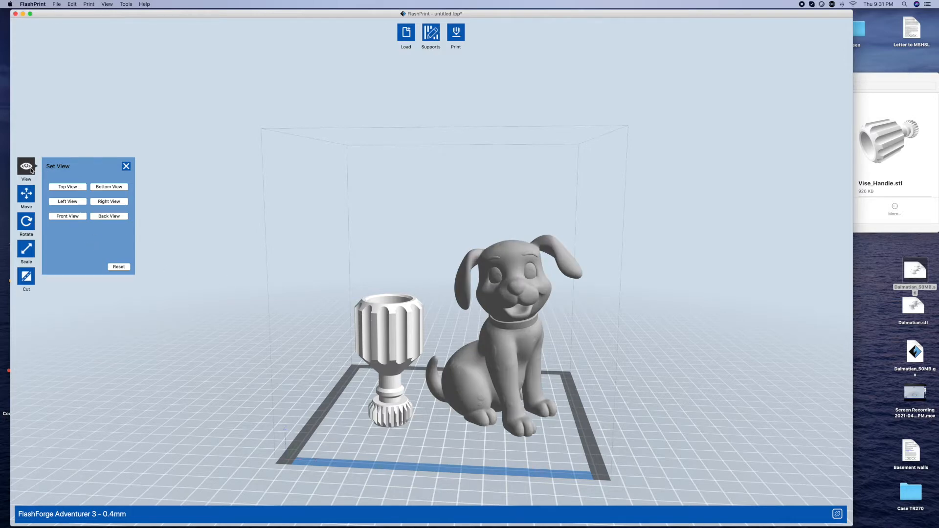
pyautogui.scroll(1, 30, 170)
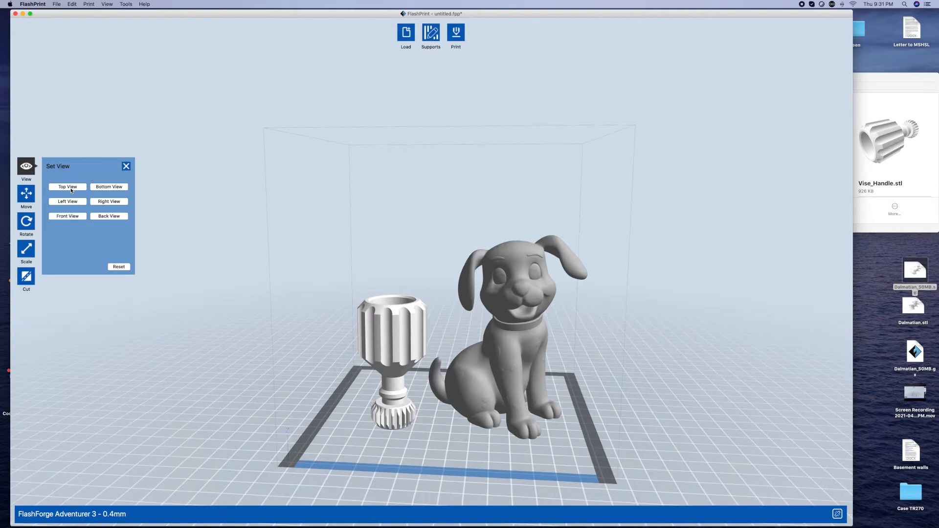
pyautogui.click(71, 191)
pyautogui.click(71, 202)
pyautogui.click(75, 218)
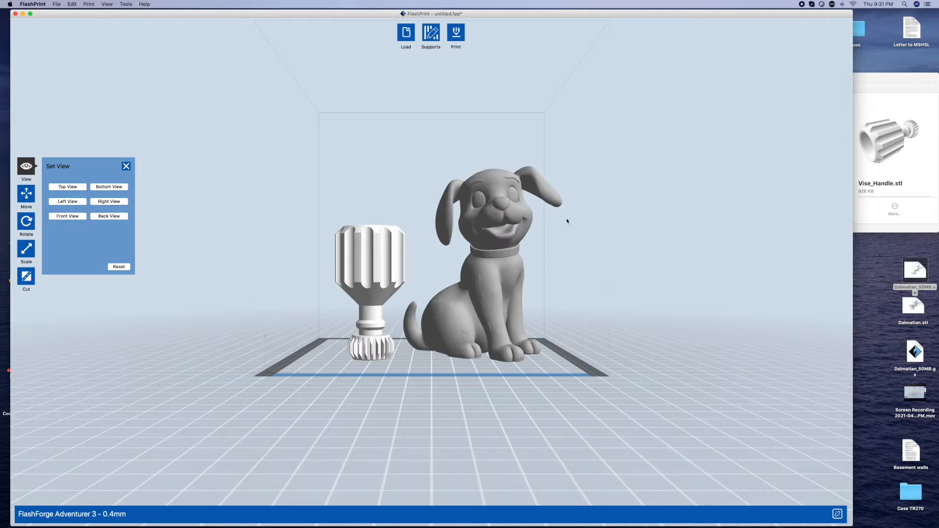
pyautogui.moveTo(564, 218)
pyautogui.mouseDown(button='right')
pyautogui.moveTo(557, 230)
pyautogui.moveTo(557, 216)
pyautogui.moveTo(585, 220)
pyautogui.moveTo(560, 233)
pyautogui.moveTo(562, 218)
pyautogui.moveTo(566, 226)
pyautogui.mouseUp(button='right')
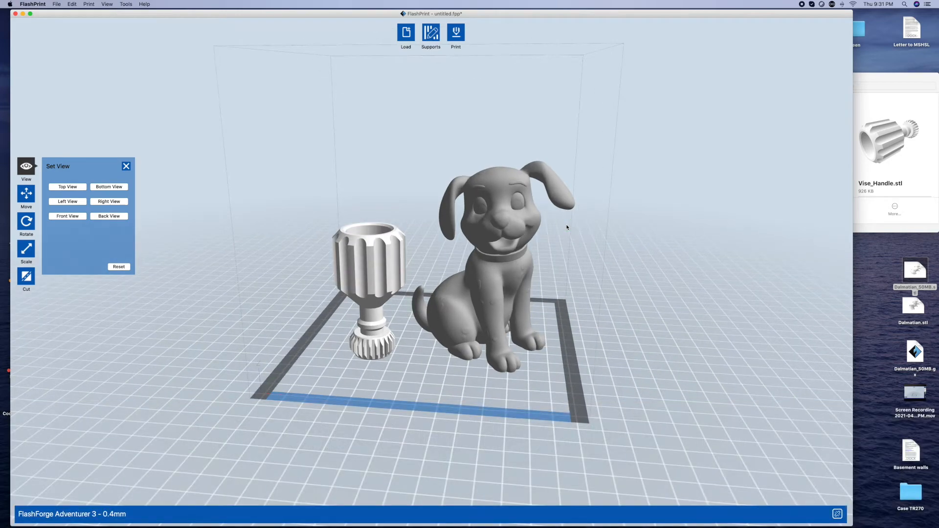
pyautogui.moveTo(412, 184)
pyautogui.mouseDown()
pyautogui.moveTo(487, 185)
pyautogui.moveTo(346, 190)
pyautogui.moveTo(396, 193)
pyautogui.mouseUp()
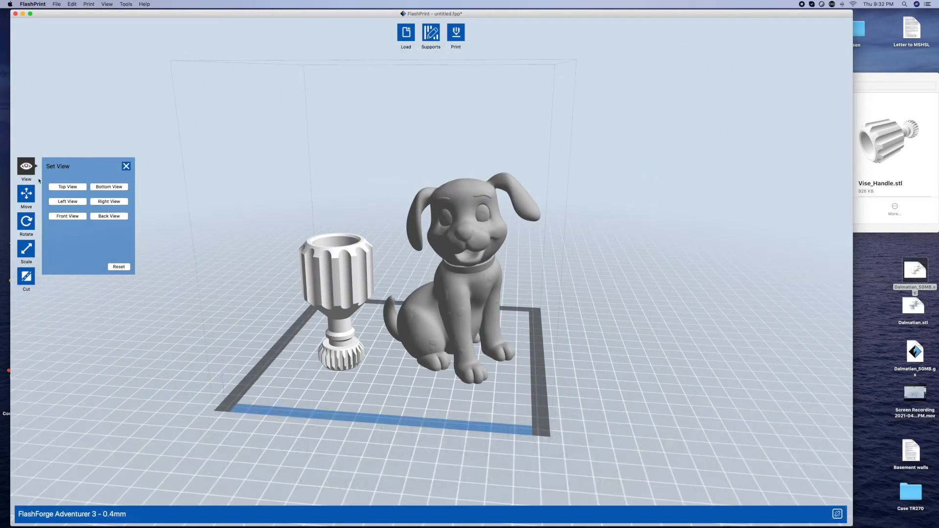
# Step: Shift the vise handle slightly toward the back of the platform and the dog slightly toward the handle
pyautogui.click(125, 167)
pyautogui.click(27, 195)
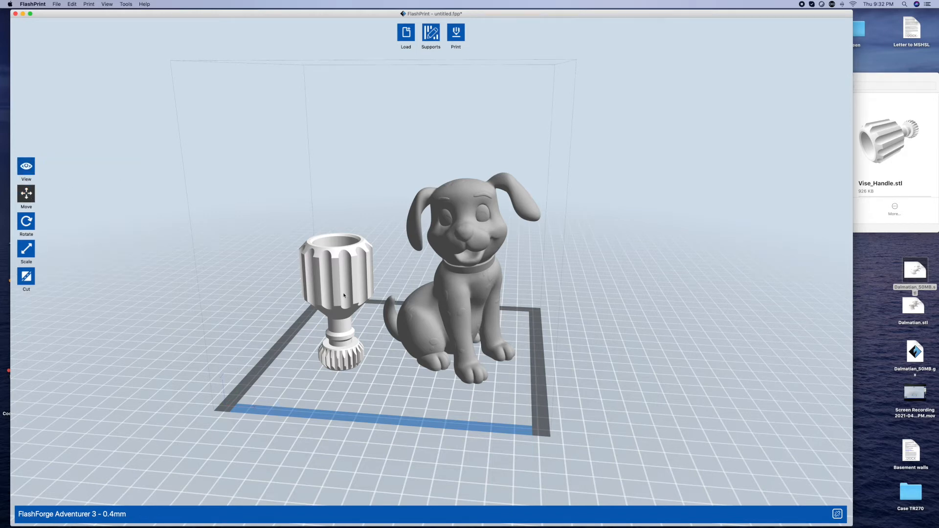
pyautogui.moveTo(355, 270)
pyautogui.mouseDown()
pyautogui.moveTo(357, 255)
pyautogui.moveTo(358, 269)
pyautogui.mouseUp()
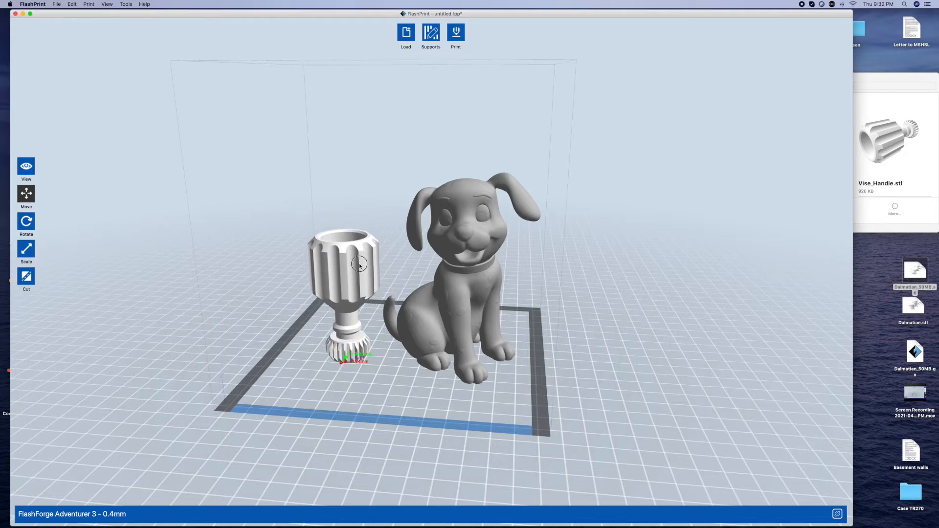
pyautogui.click(445, 243)
pyautogui.moveTo(455, 241)
pyautogui.mouseDown()
pyautogui.moveTo(441, 237)
pyautogui.moveTo(453, 241)
pyautogui.mouseUp()
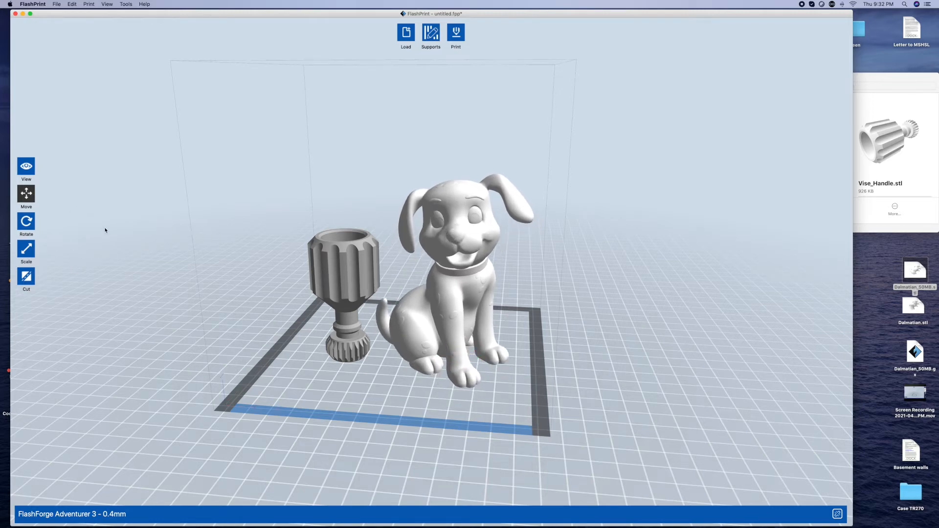
# Step: Rotate the dog a full turn about the X axis in four +90° increments
pyautogui.click(25, 221)
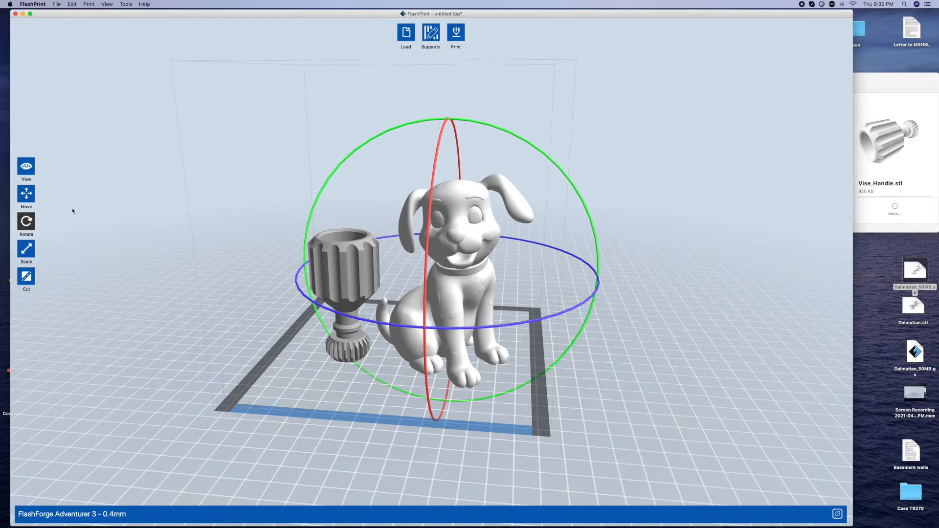
pyautogui.click(28, 224)
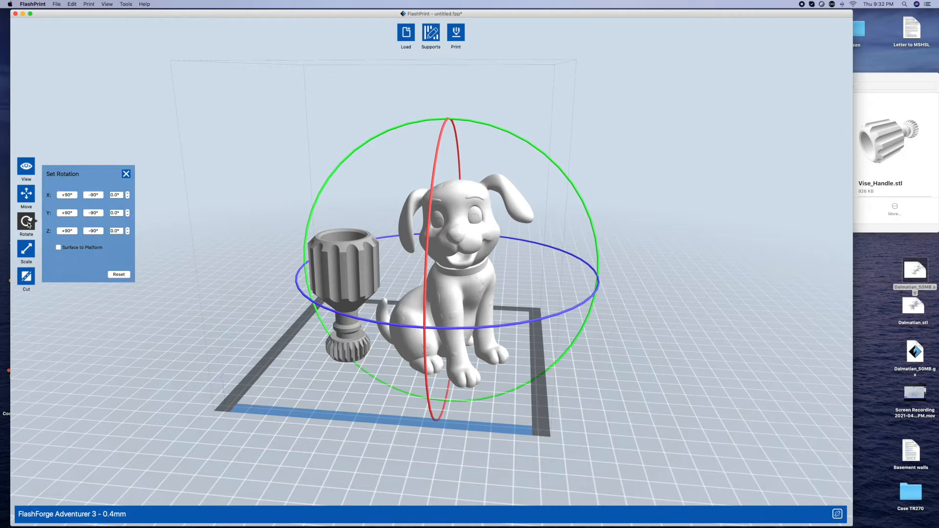
pyautogui.click(67, 195)
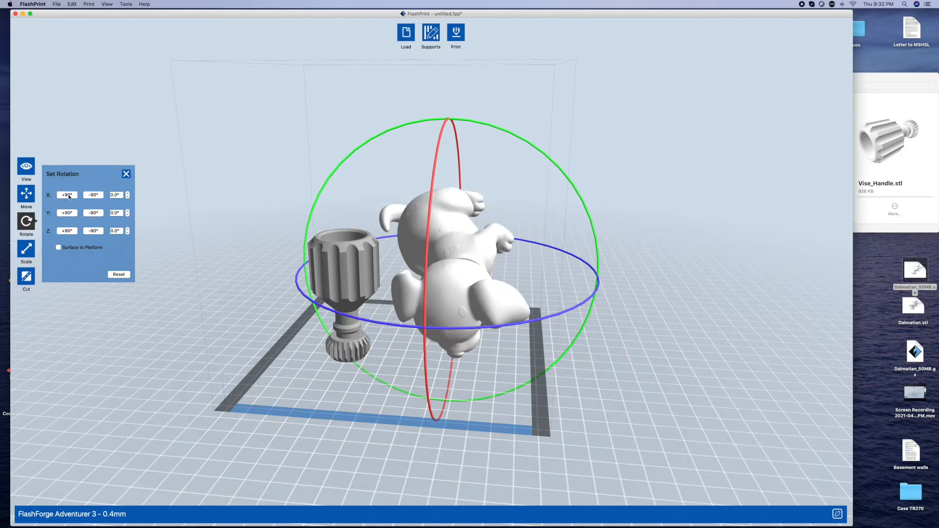
pyautogui.click(67, 195)
pyautogui.click(68, 195)
pyautogui.click(68, 195)
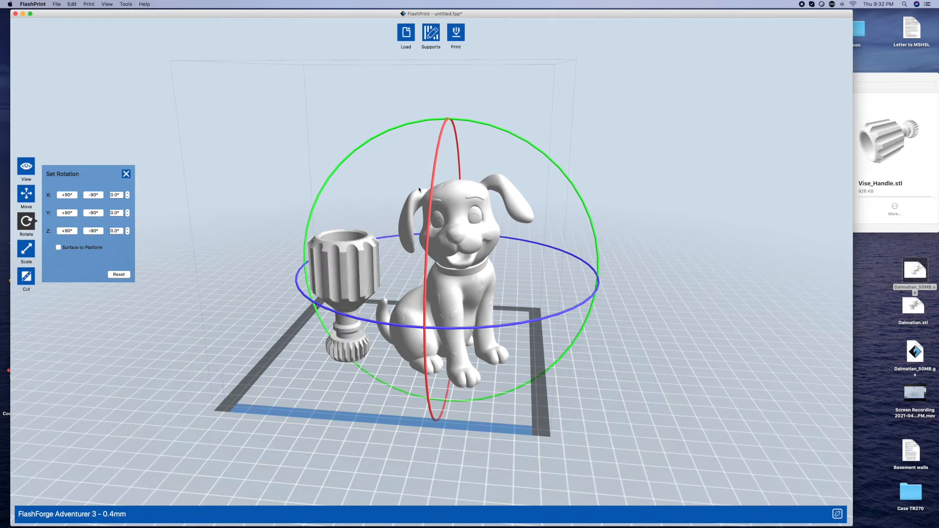
# Step: Tilt the dog sideways freehand with the green rotation ring and reset its rotation
pyautogui.moveTo(467, 120); pyautogui.dragTo(539, 156)
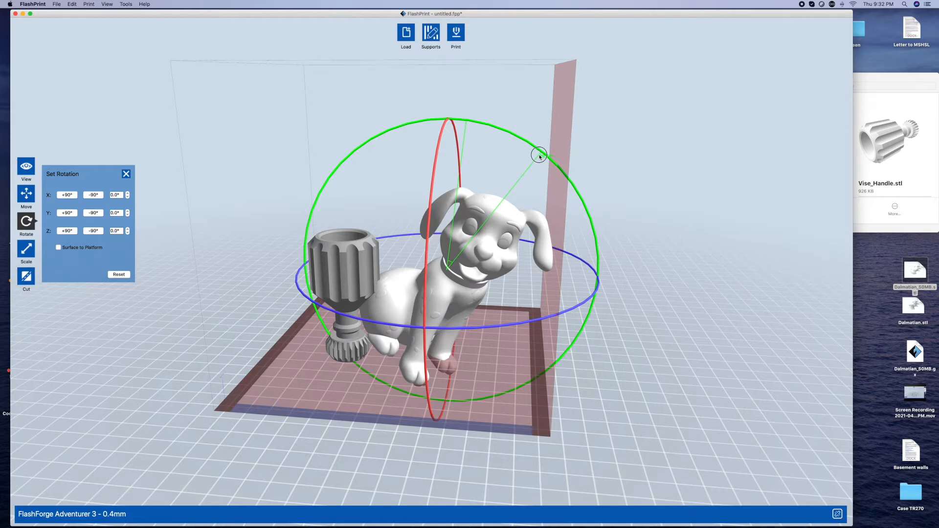
pyautogui.moveTo(540, 156); pyautogui.dragTo(539, 156)
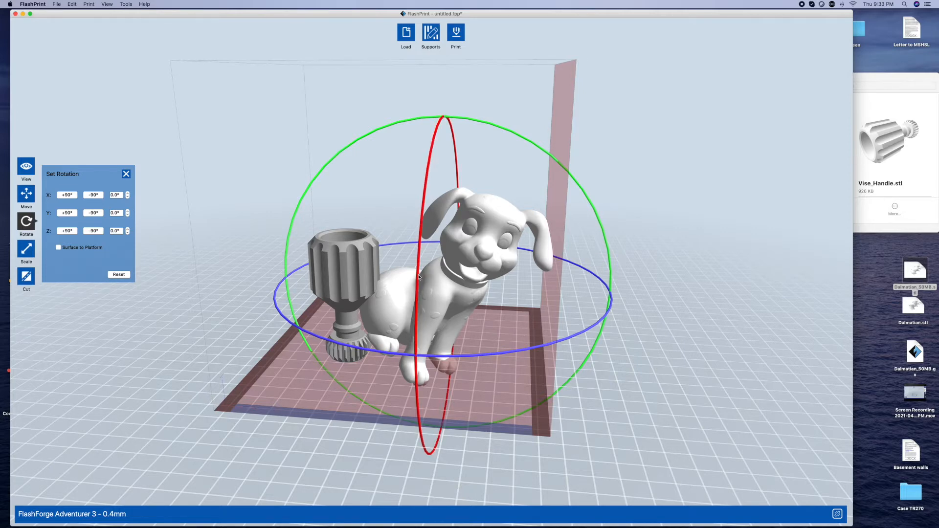
pyautogui.click(119, 275)
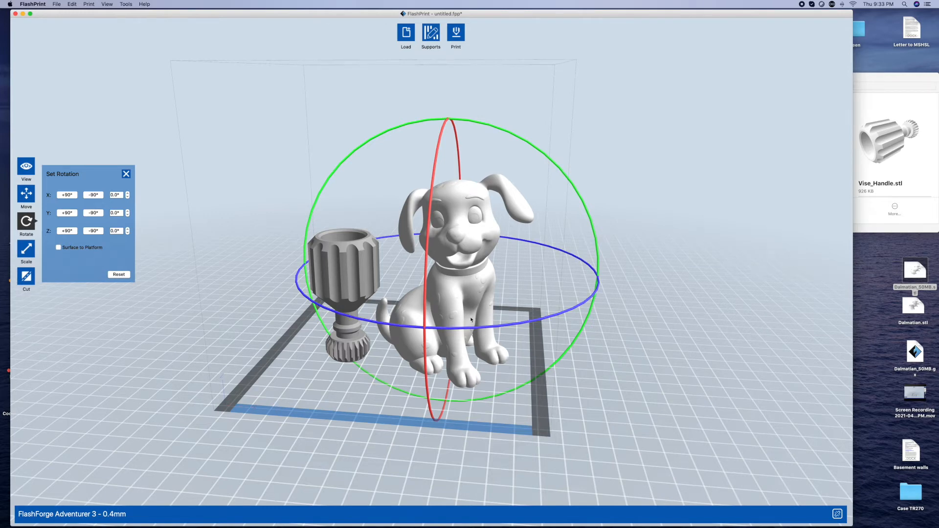
pyautogui.click(369, 284)
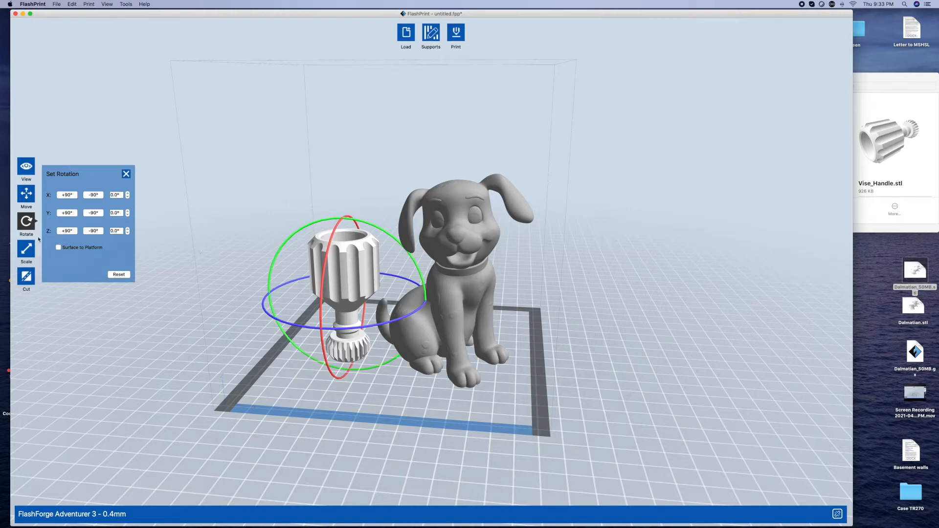
# Step: Scale the dog uniformly to a Z height of 75 mm
pyautogui.click(26, 249)
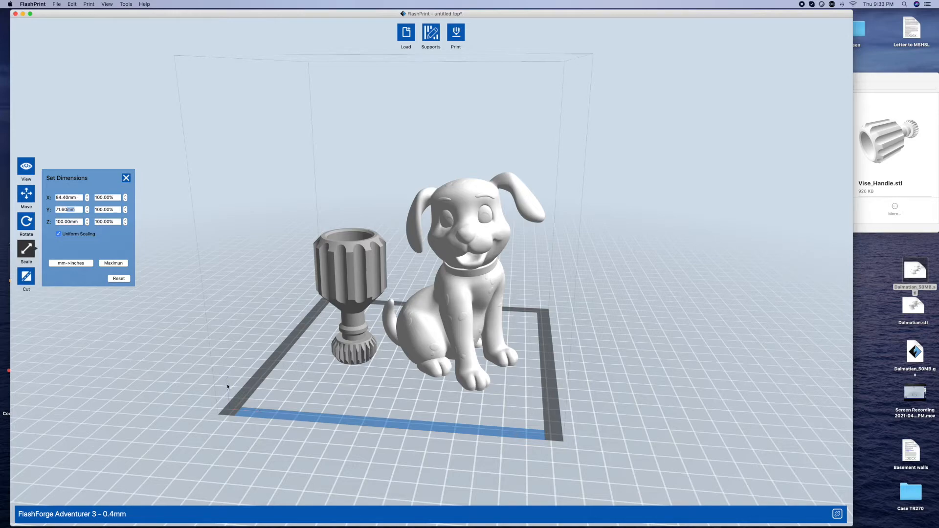
pyautogui.scroll(5, 225, 388)
pyautogui.scroll(10, 222, 392)
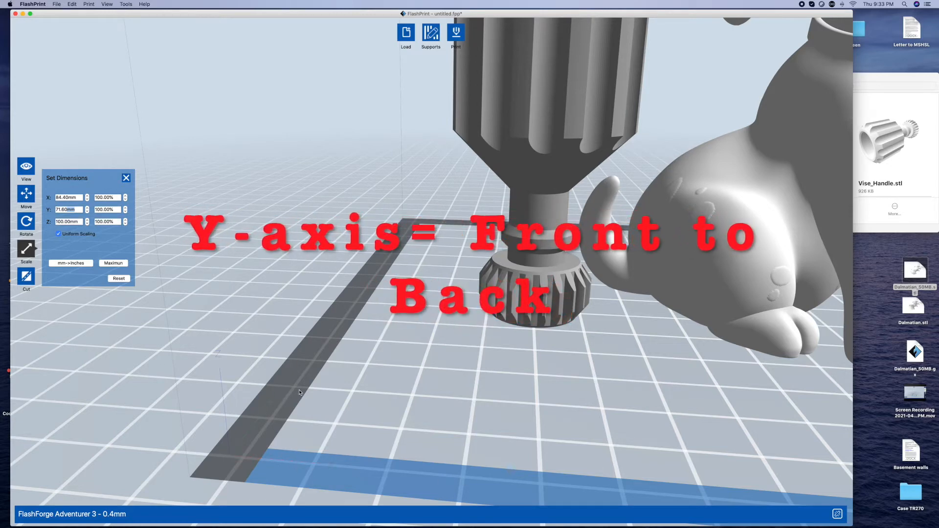
pyautogui.scroll(3, 299, 393)
pyautogui.scroll(-5, 299, 392)
pyautogui.scroll(2, 301, 393)
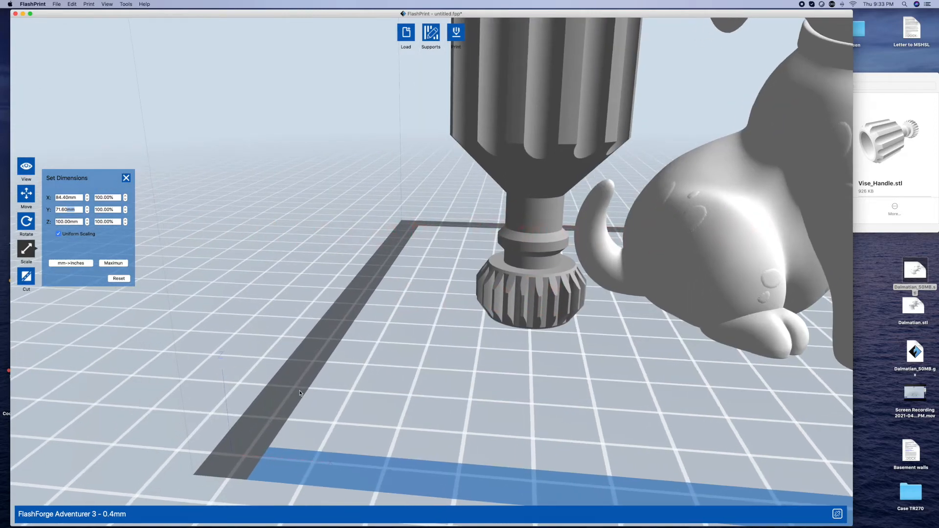
pyautogui.scroll(-2, 300, 392)
pyautogui.scroll(-8, 497, 379)
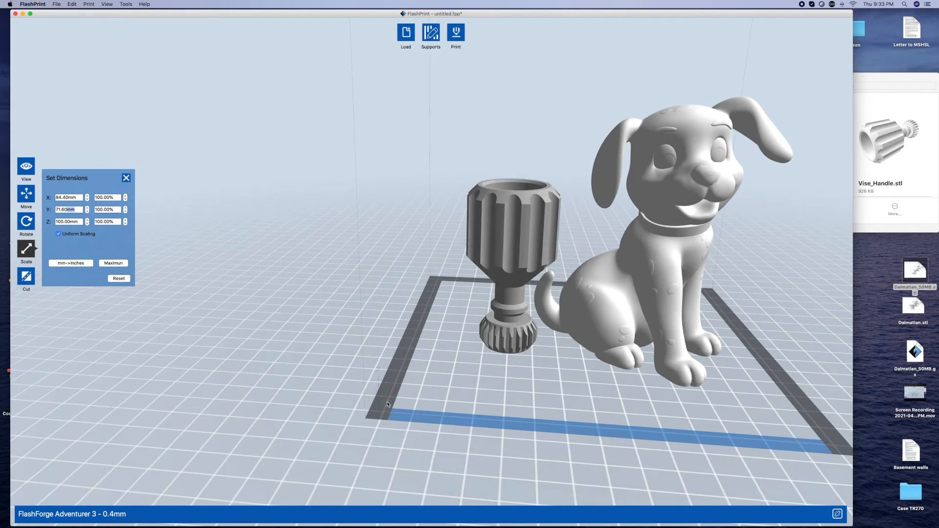
pyautogui.moveTo(77, 221); pyautogui.dragTo(55, 221)
pyautogui.write('75mm')
pyautogui.press('Return')
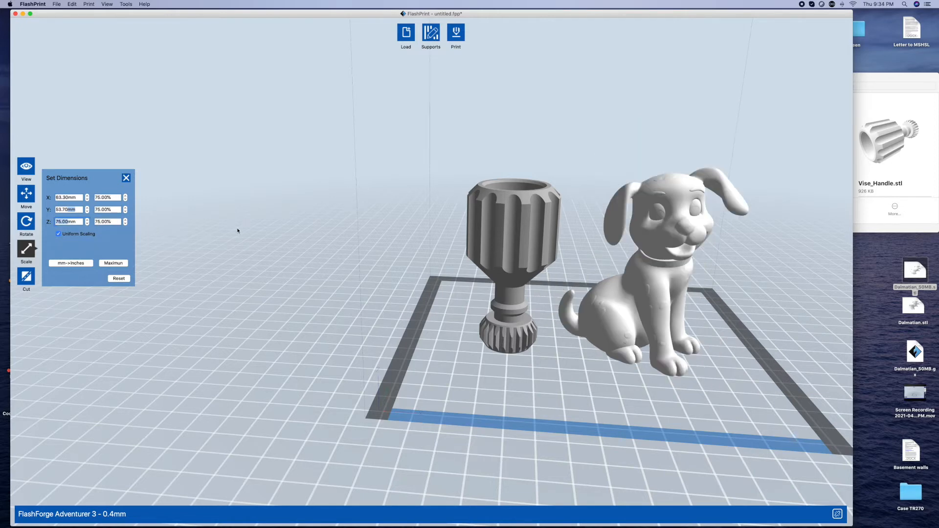
pyautogui.scroll(-2, 677, 240)
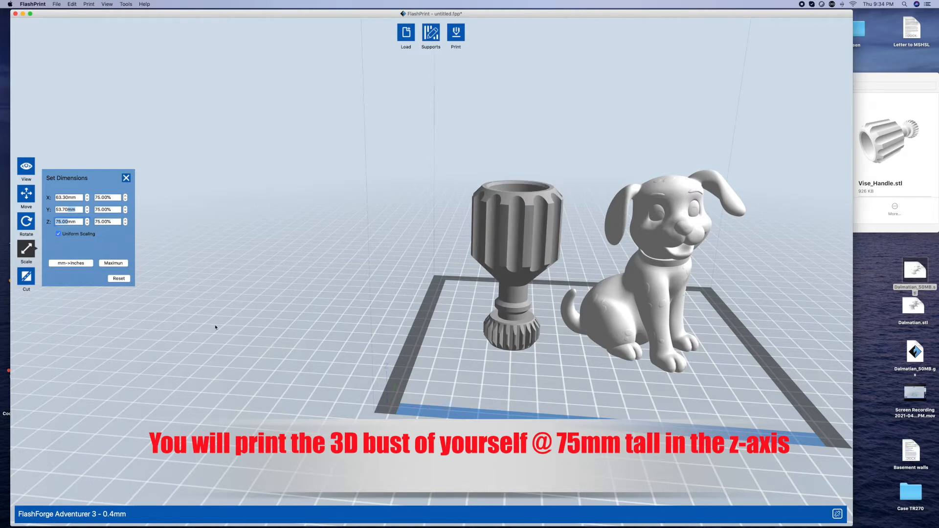
# Step: Cut the dog in two along a freehand vertical line through its head and front leg, and undo the cut
pyautogui.click(31, 277)
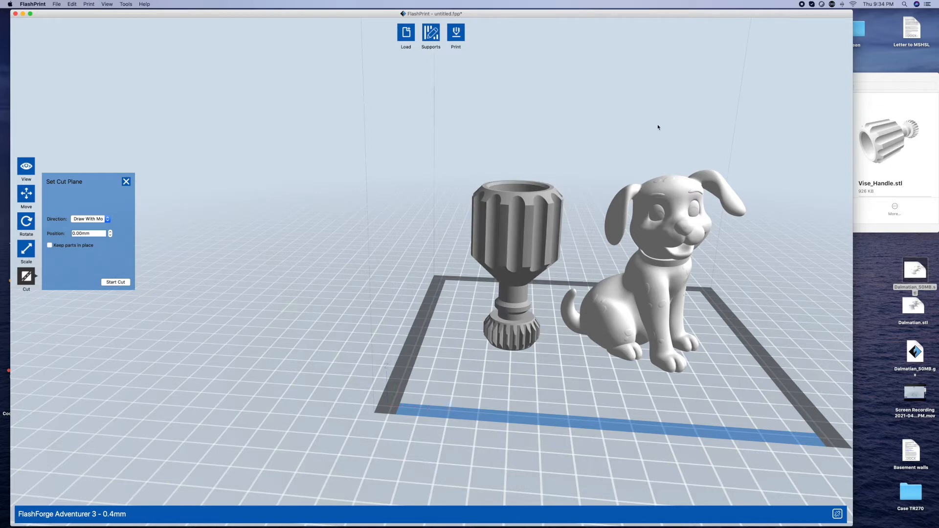
pyautogui.moveTo(657, 116)
pyautogui.mouseDown()
pyautogui.moveTo(682, 312)
pyautogui.moveTo(666, 403)
pyautogui.mouseUp()
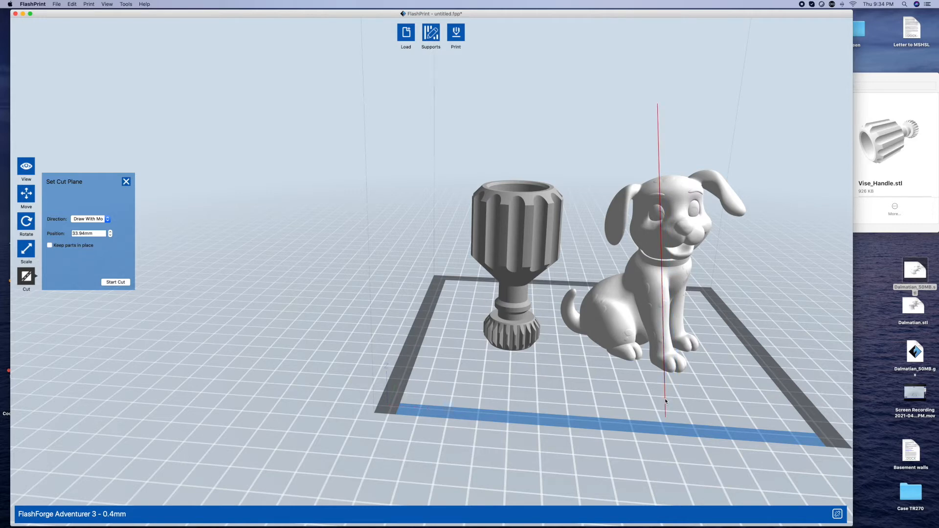
pyautogui.click(121, 285)
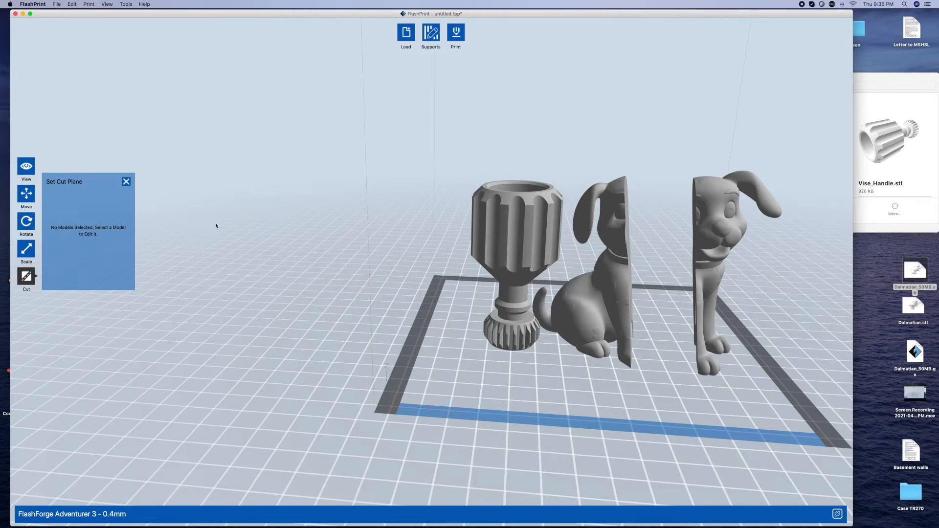
pyautogui.press('super+z')
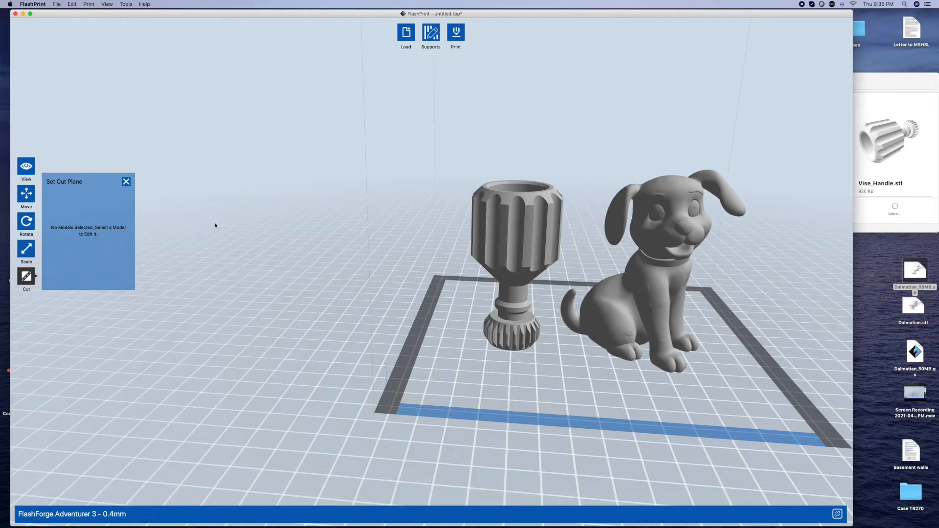
# Step: Close the cut settings and examine the vise handle and the dog in a centred, closer view of the platform
pyautogui.scroll(-8, 464, 270)
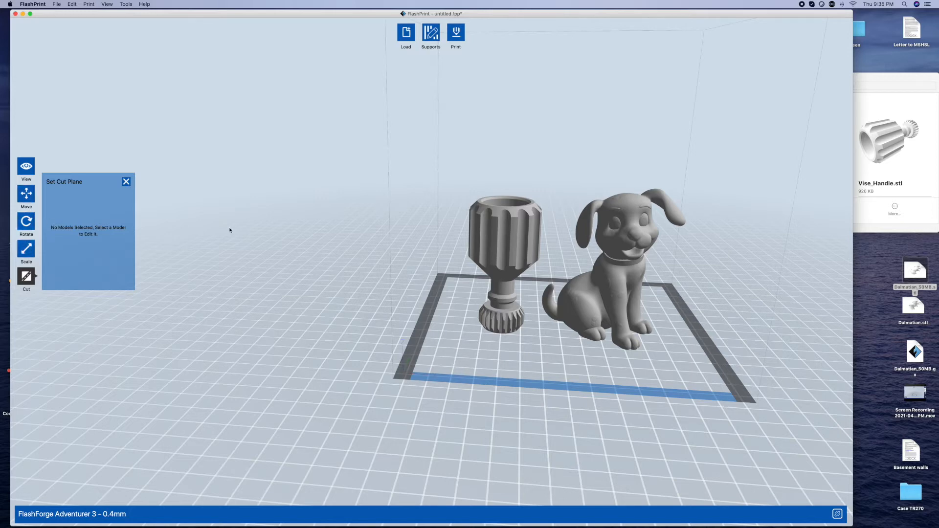
pyautogui.click(475, 230)
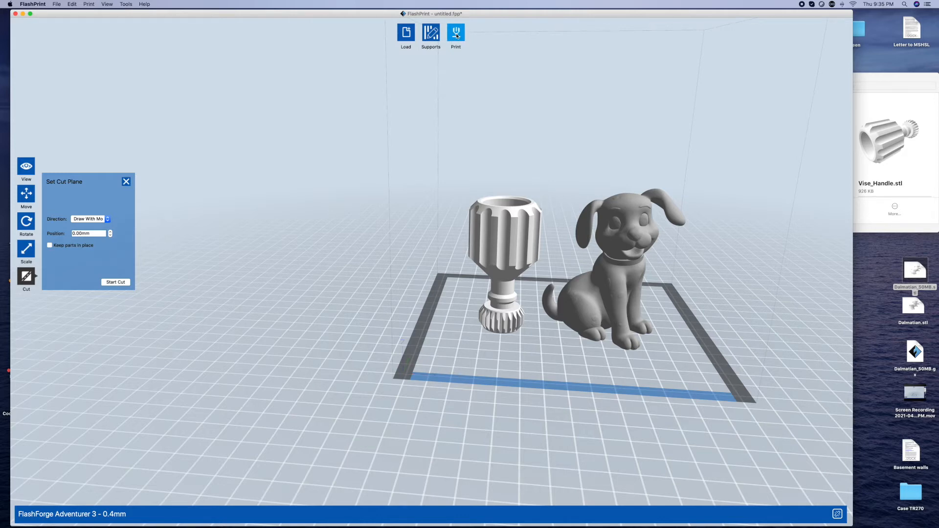
pyautogui.moveTo(605, 125)
pyautogui.mouseDown()
pyautogui.moveTo(570, 138)
pyautogui.moveTo(580, 135)
pyautogui.mouseUp()
pyautogui.click(255, 192)
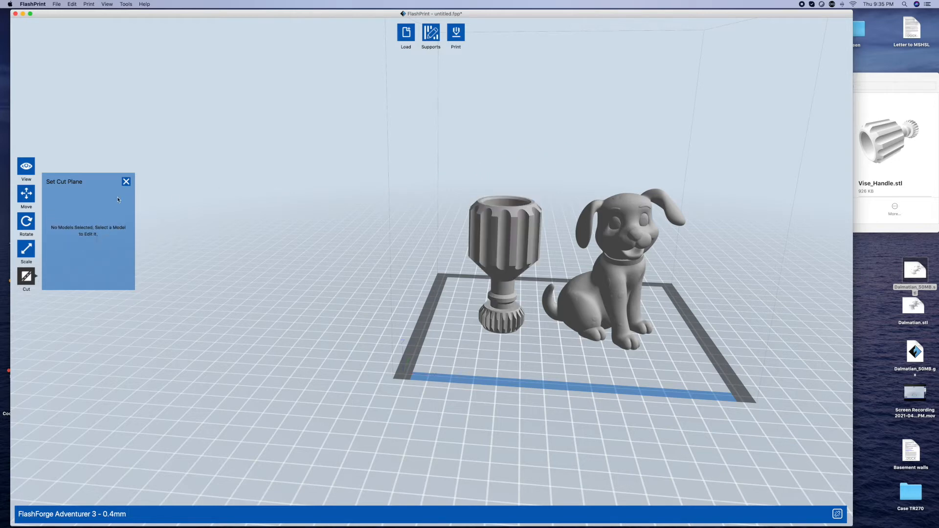
pyautogui.click(126, 182)
pyautogui.click(571, 145)
pyautogui.moveTo(571, 144); pyautogui.dragTo(506, 151)
pyautogui.moveTo(317, 192); pyautogui.dragTo(312, 206)
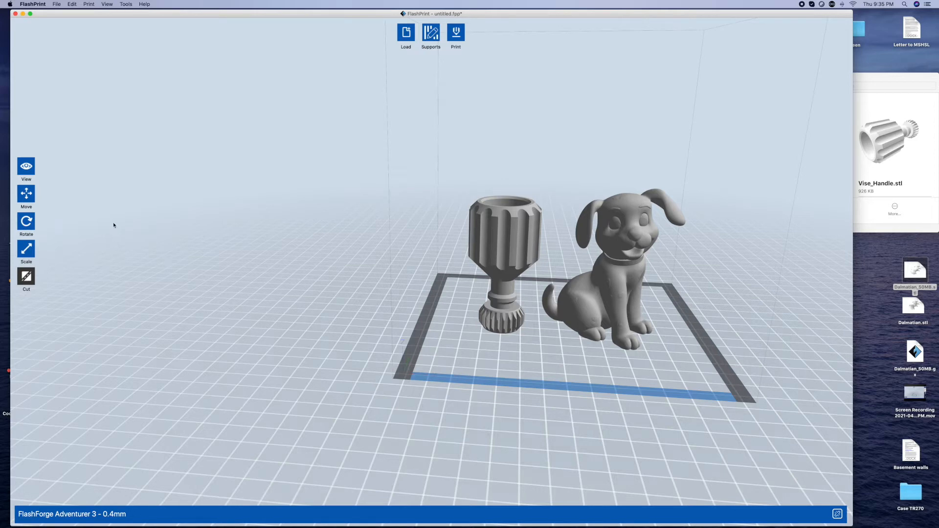
pyautogui.click(27, 171)
pyautogui.moveTo(495, 155); pyautogui.dragTo(445, 171)
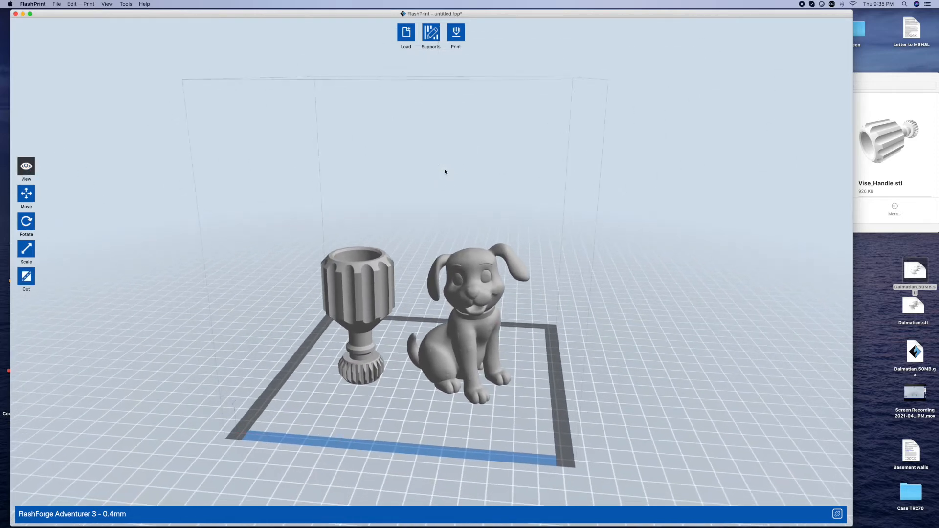
pyautogui.scroll(-1, 456, 35)
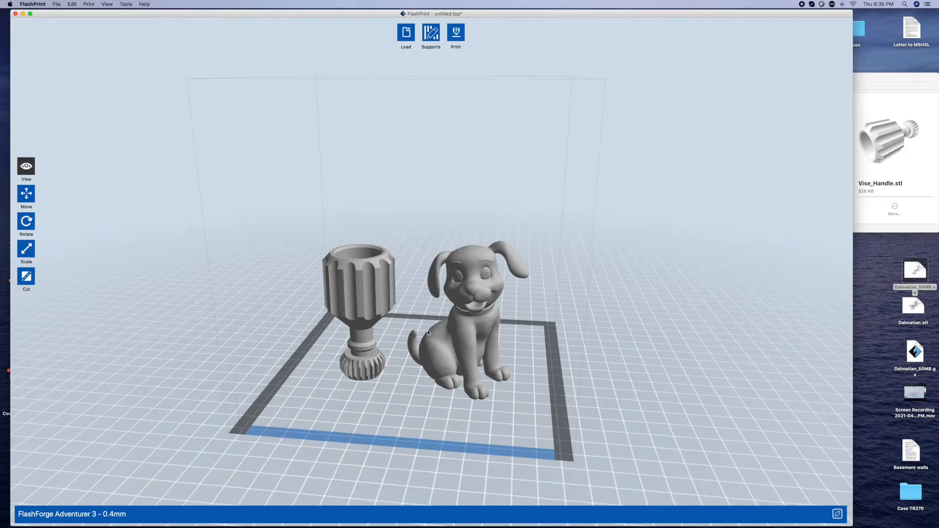
pyautogui.scroll(5, 416, 318)
pyautogui.scroll(3, 429, 332)
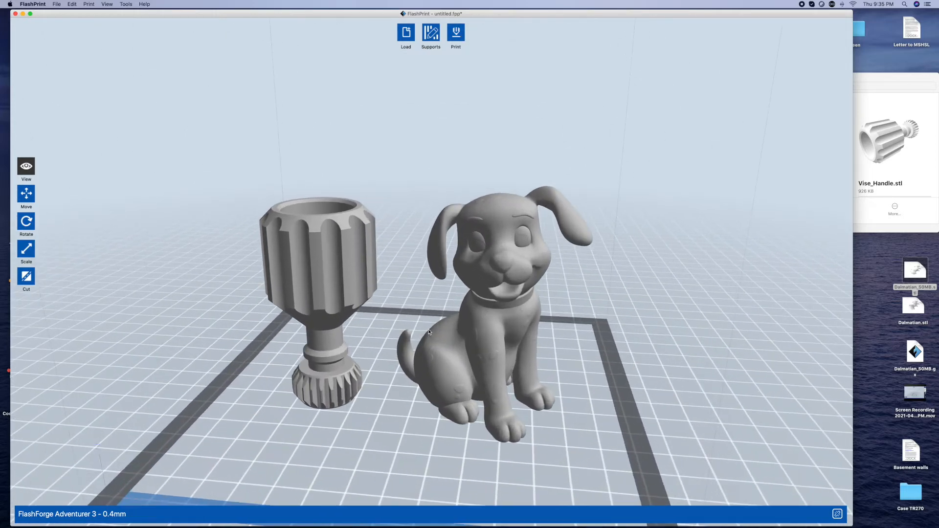
pyautogui.click(445, 243)
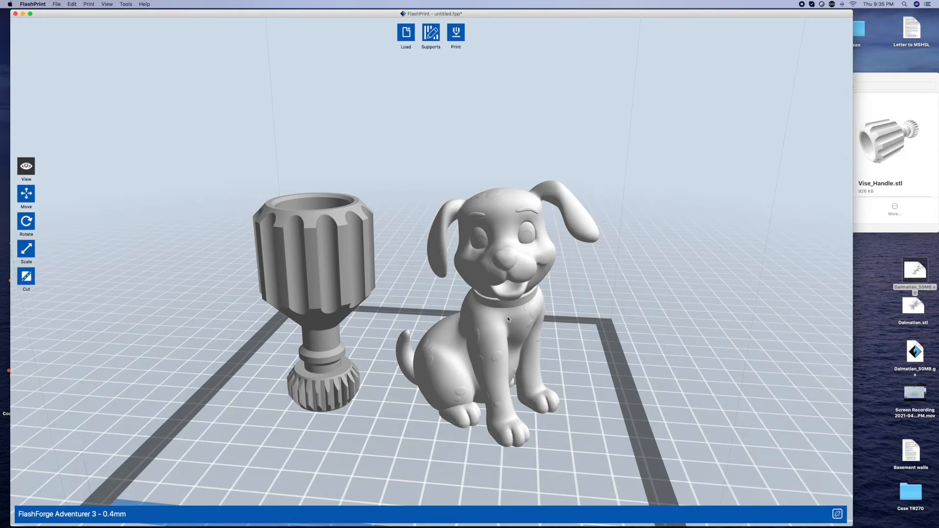
pyautogui.scroll(-1, 506, 246)
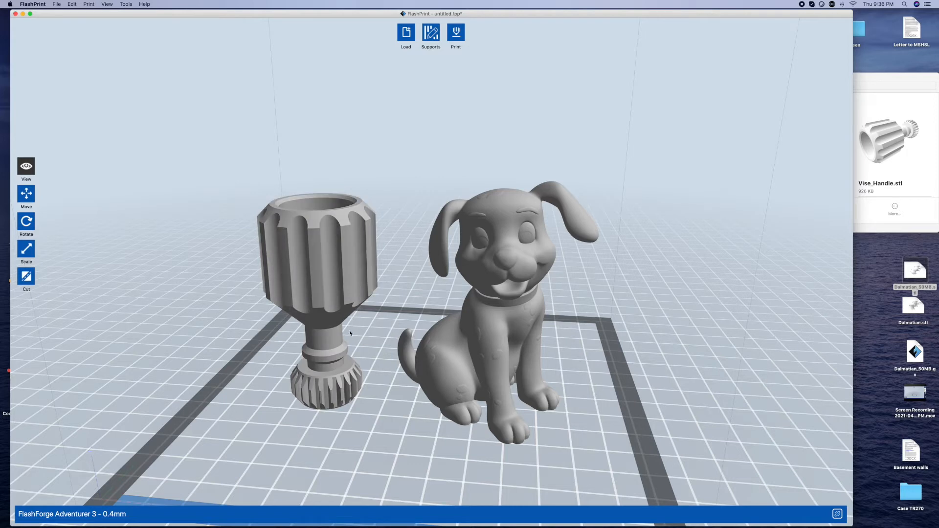
# Step: Cancel the expert print settings and set the printing window type to Basic Mode in the print preferences
pyautogui.click(455, 36)
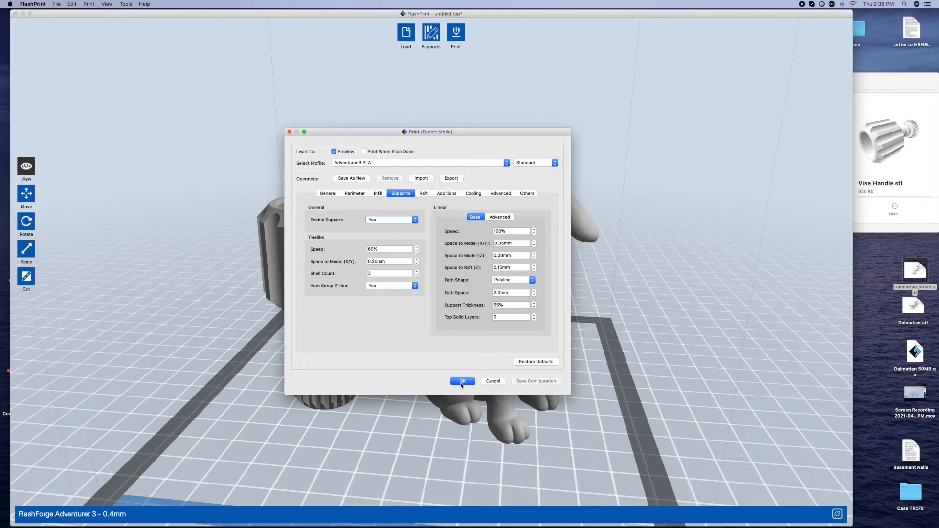
pyautogui.click(494, 382)
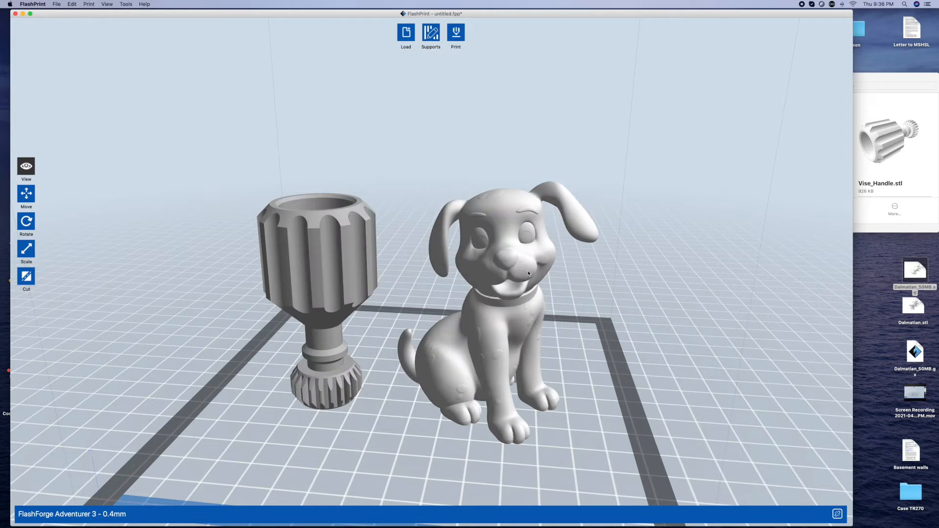
pyautogui.click(93, 4)
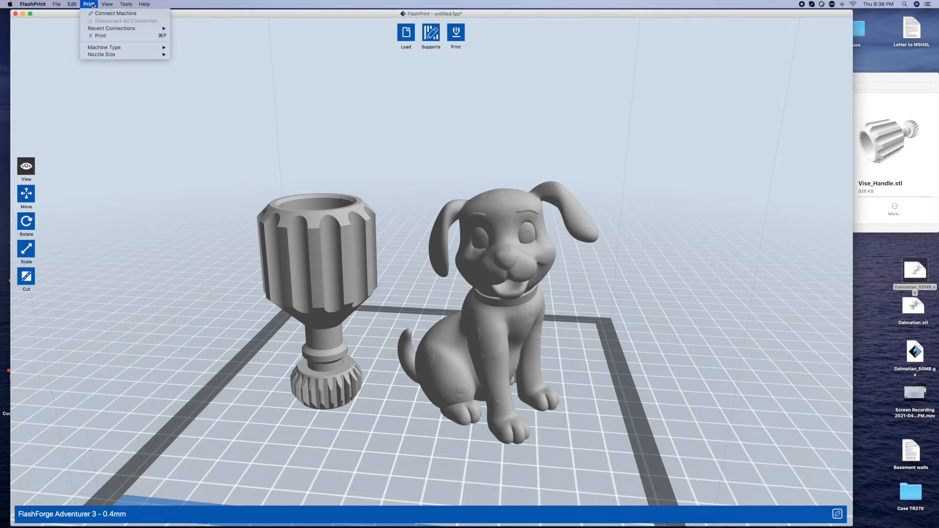
pyautogui.moveTo(57, 5)
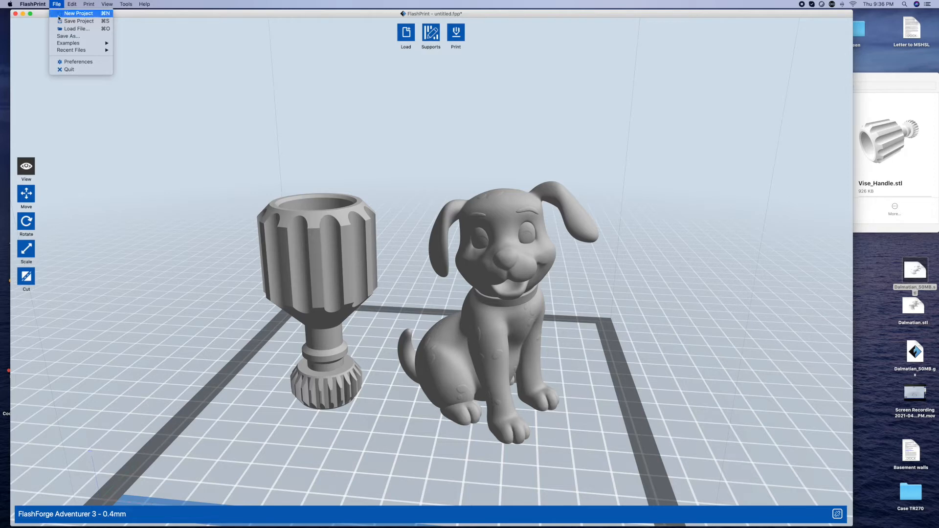
pyautogui.click(74, 62)
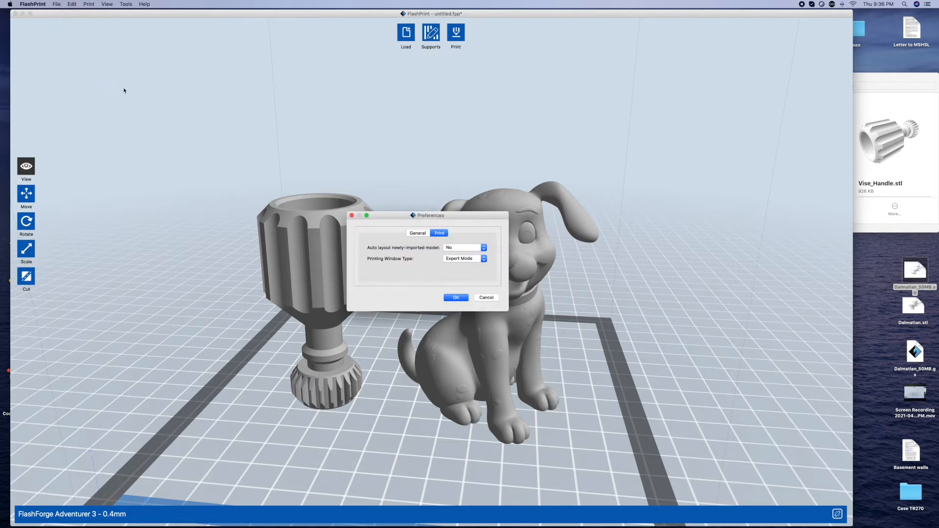
pyautogui.click(417, 234)
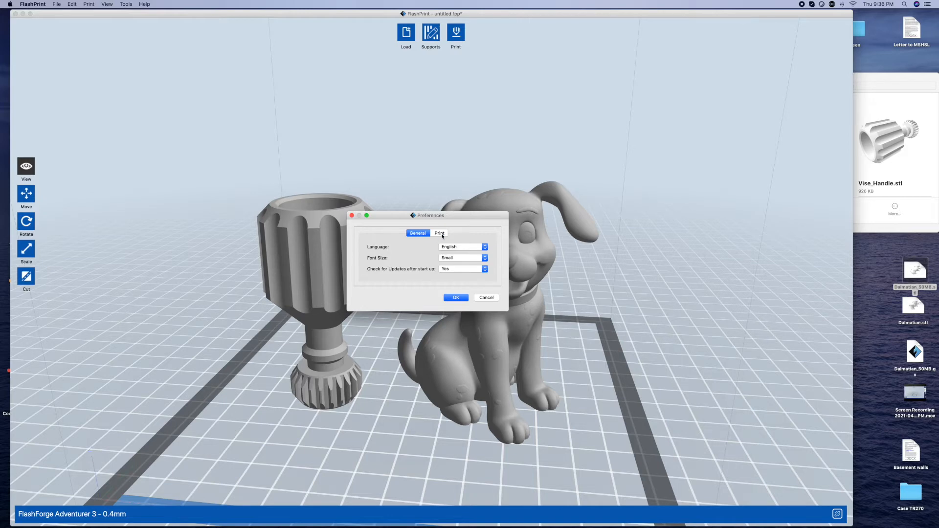
pyautogui.click(440, 234)
pyautogui.click(459, 261)
pyautogui.click(459, 253)
pyautogui.click(460, 261)
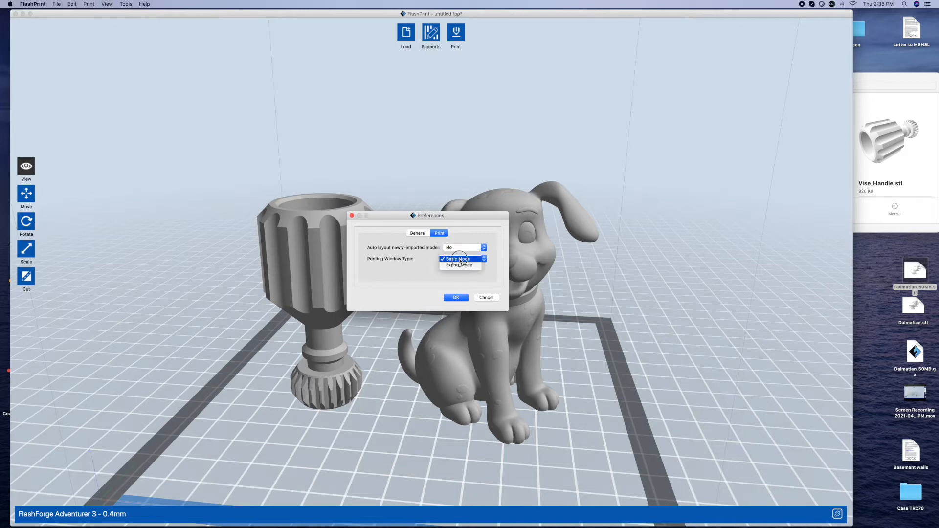
pyautogui.click(461, 282)
pyautogui.click(456, 297)
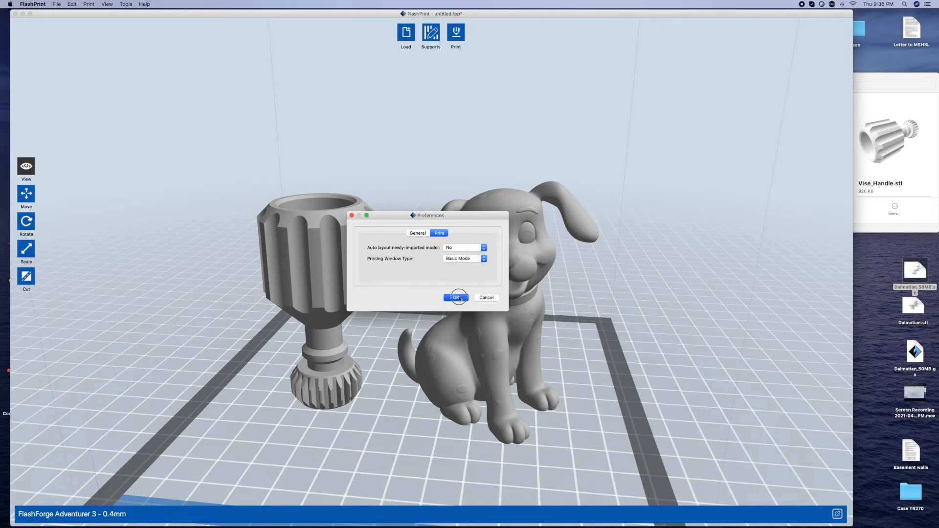
# Step: Slice the models using the basic print settings without altering any of them
pyautogui.click(454, 33)
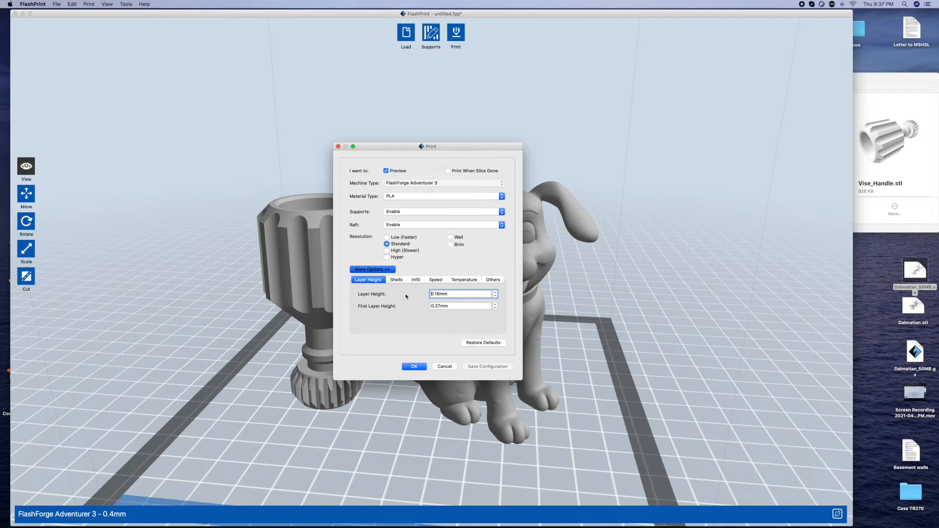
pyautogui.click(414, 367)
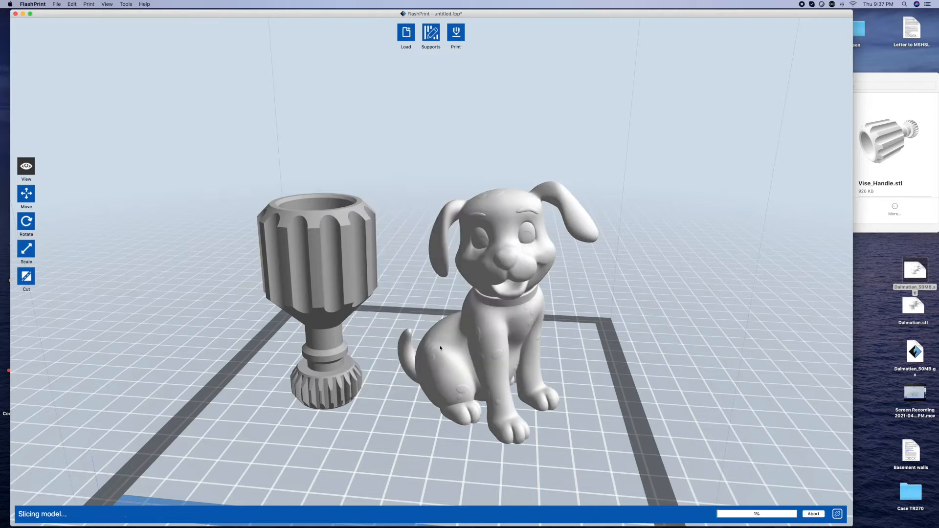
# Step: Set the printing window type to Expert Mode in the print preferences
pyautogui.click(58, 5)
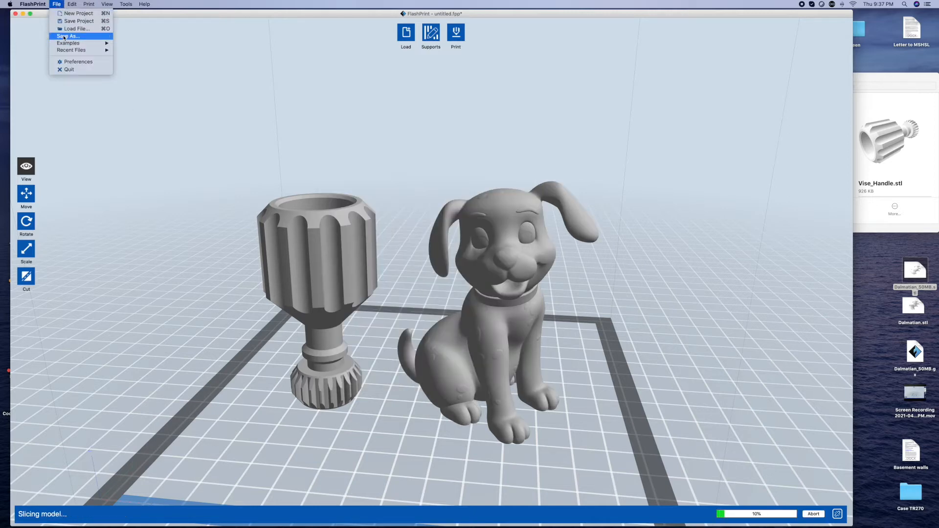
pyautogui.click(77, 62)
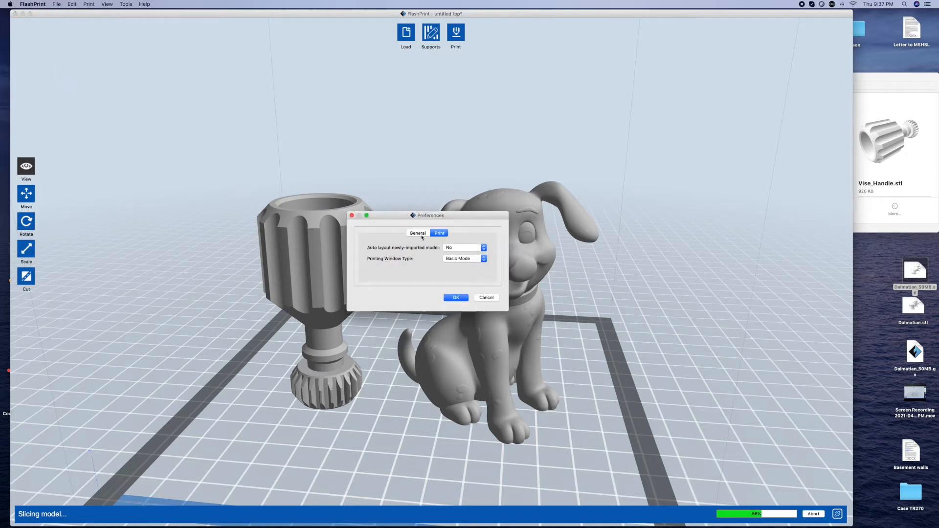
pyautogui.click(467, 259)
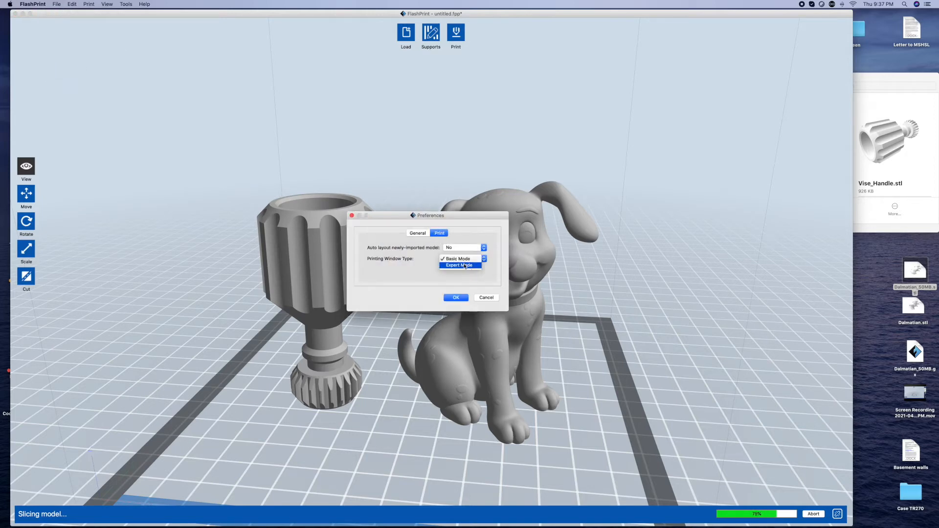
pyautogui.click(475, 319)
pyautogui.click(458, 297)
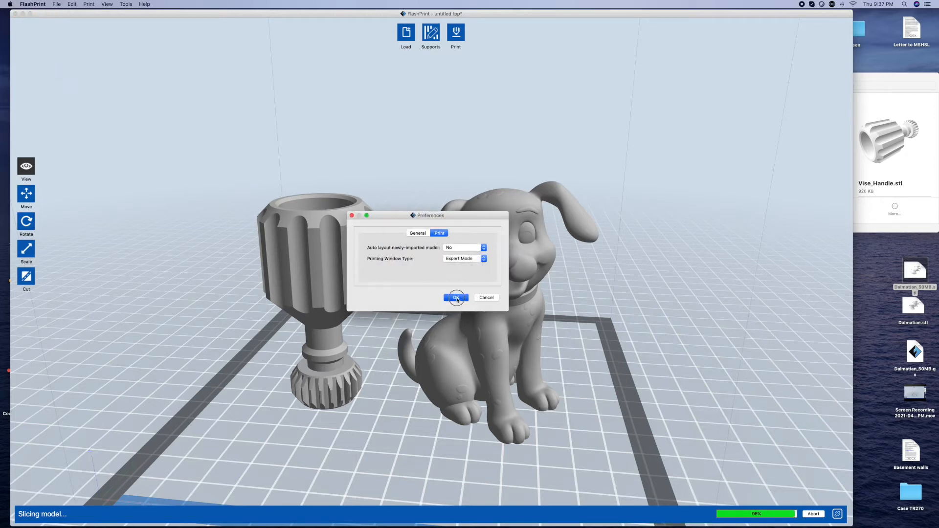
# Step: Examine the general, perimeter, infill, supports and raft settings in the expert print setup
pyautogui.click(461, 35)
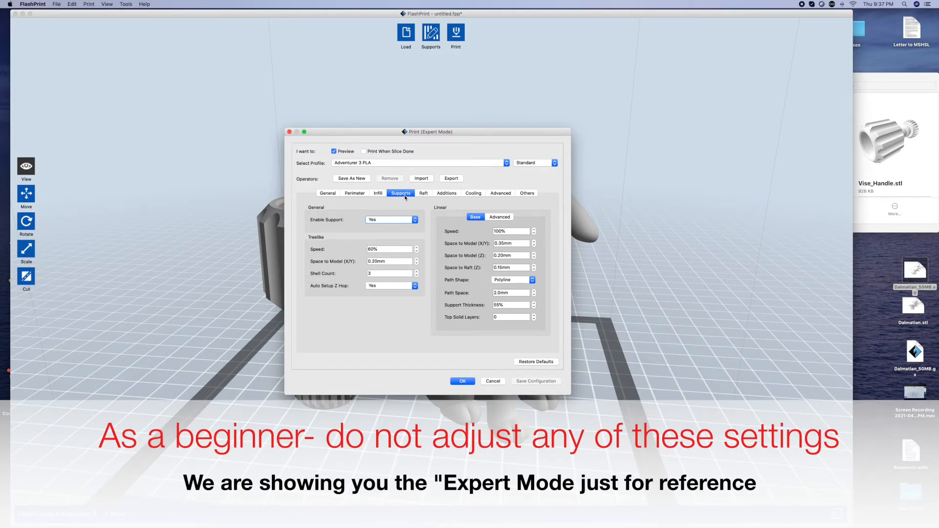
pyautogui.click(327, 194)
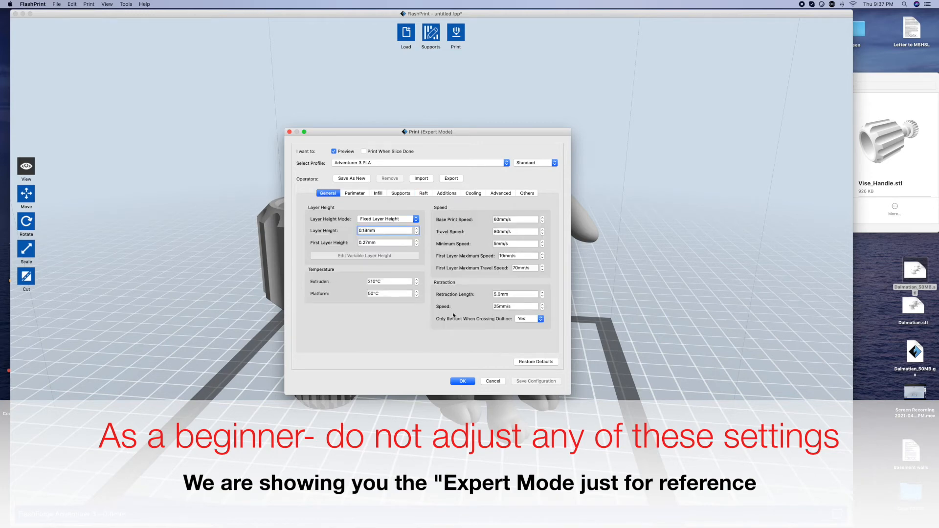
pyautogui.click(365, 196)
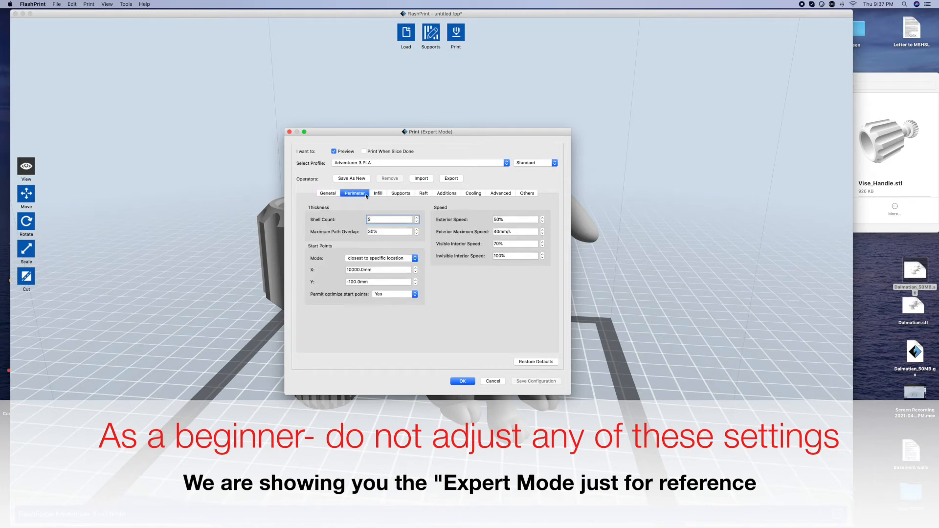
pyautogui.click(378, 194)
pyautogui.click(400, 194)
pyautogui.click(428, 193)
pyautogui.click(401, 193)
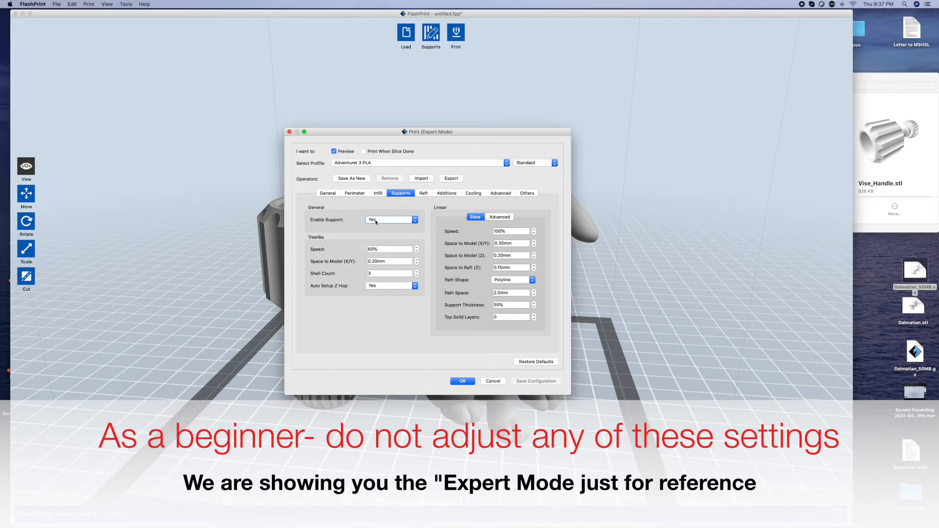
pyautogui.click(423, 193)
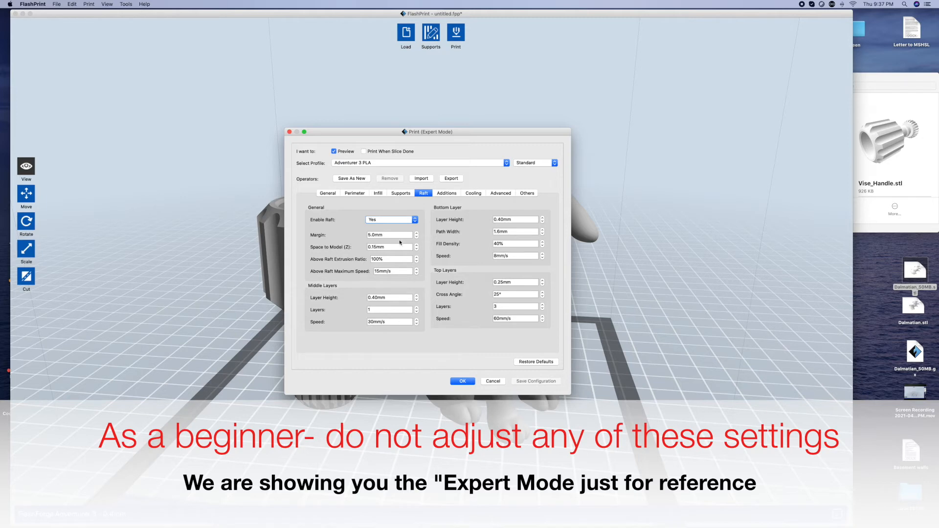
# Step: Check the Enable Support choices in the expert supports settings, leaving support enabled
pyautogui.click(402, 194)
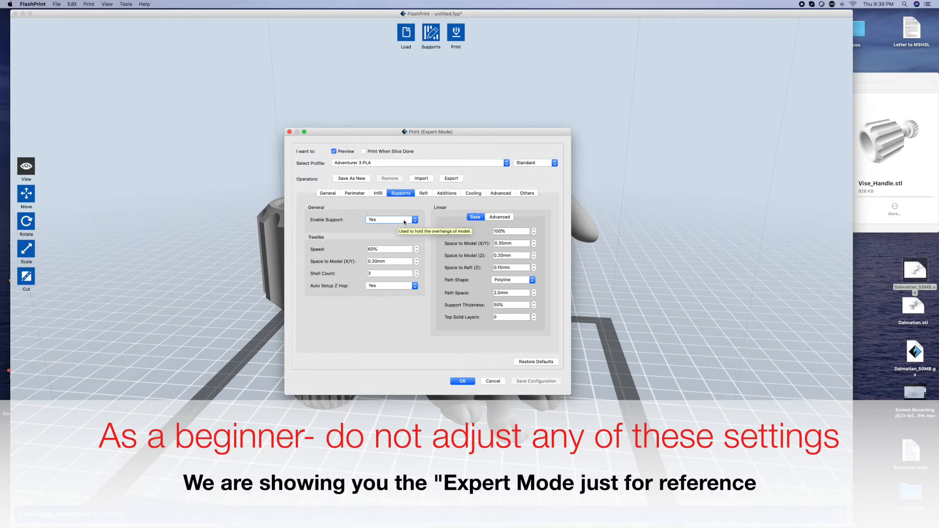
pyautogui.click(405, 221)
pyautogui.click(404, 221)
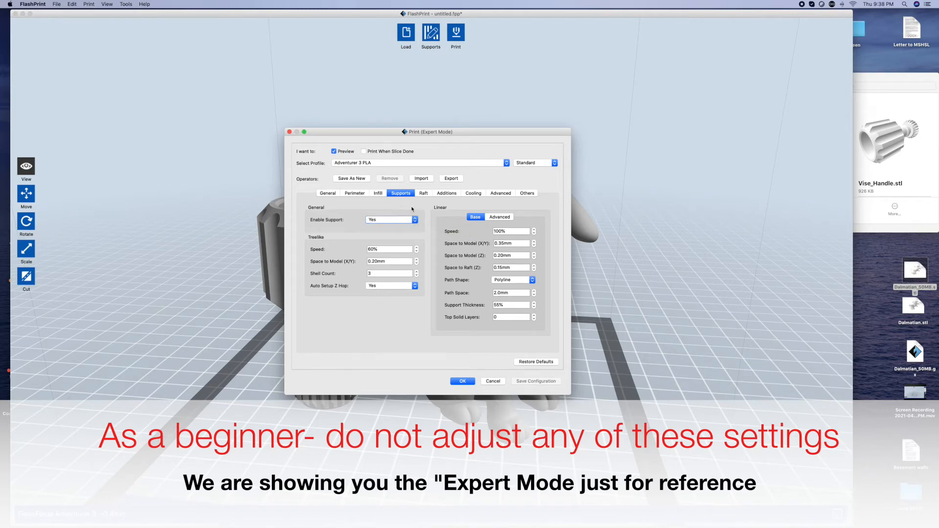
# Step: Set Enable Raft to No and back to Yes in the expert raft settings
pyautogui.click(418, 195)
pyautogui.click(405, 220)
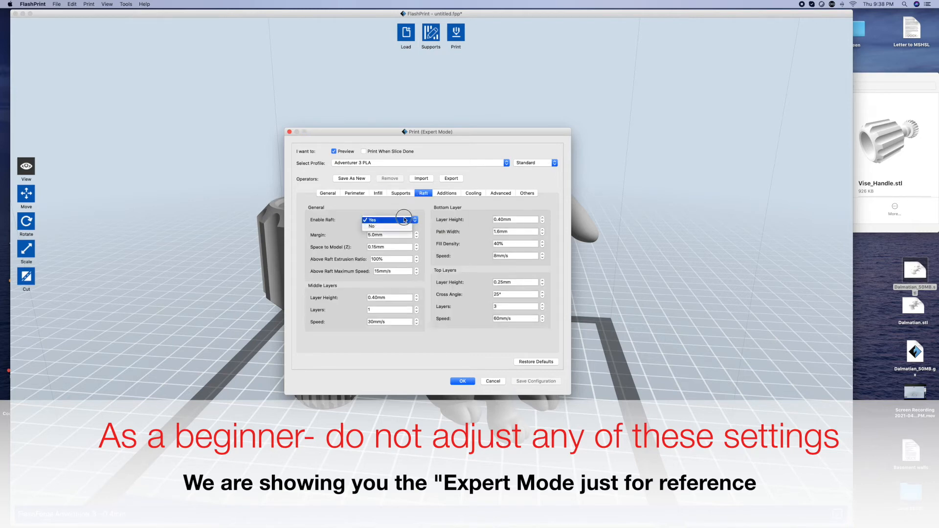
pyautogui.click(403, 228)
pyautogui.click(405, 219)
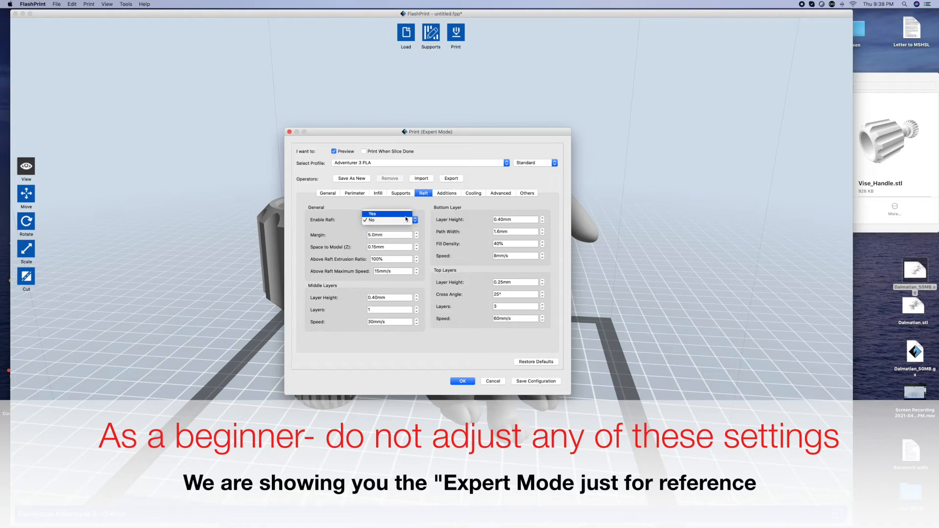
pyautogui.click(402, 212)
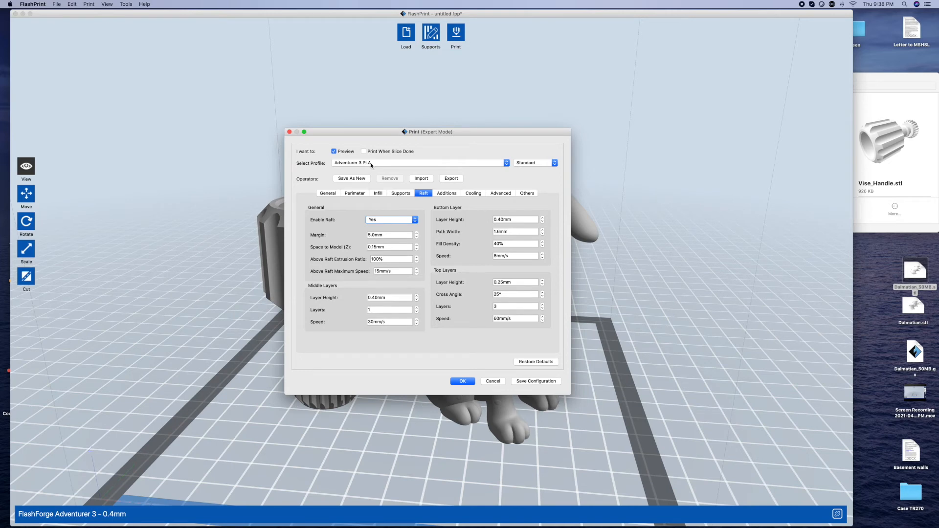
# Step: Keep Adventurer 3 PLA as the print profile and slice the models with the preview enabled
pyautogui.click(371, 165)
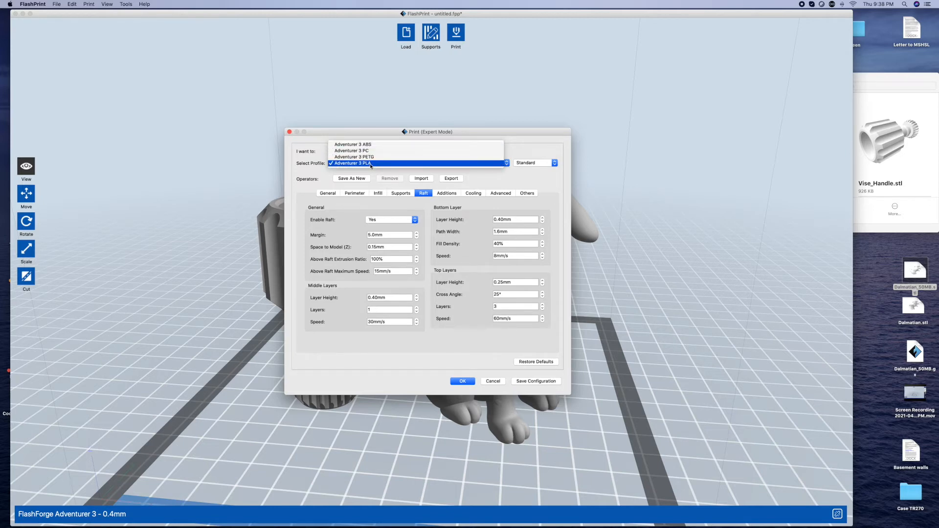
pyautogui.click(371, 164)
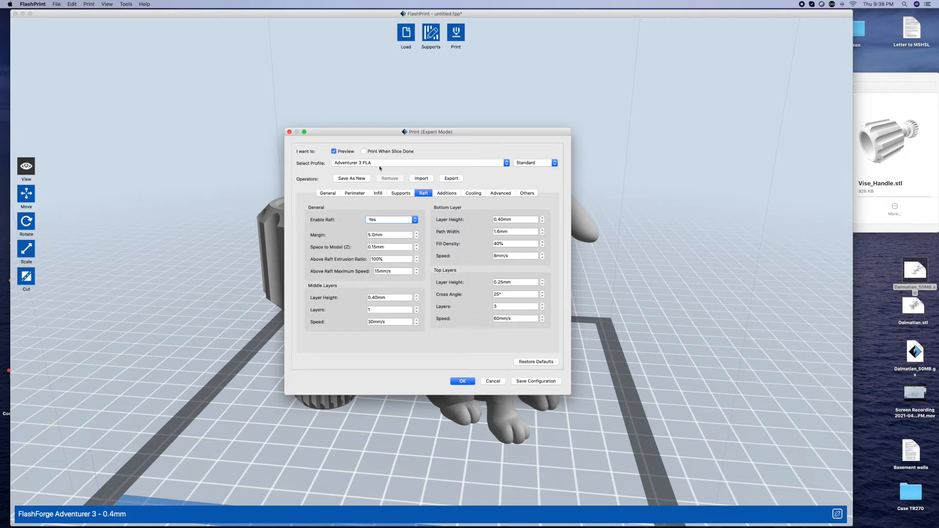
pyautogui.click(464, 382)
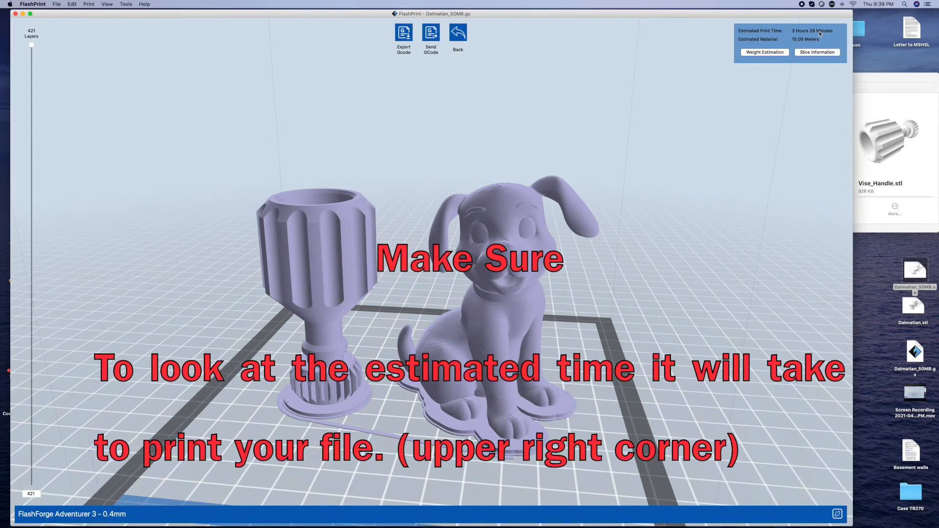
# Step: Check the weight estimation of the sliced print and preview its build at layers 1, 194 and 260
pyautogui.click(775, 53)
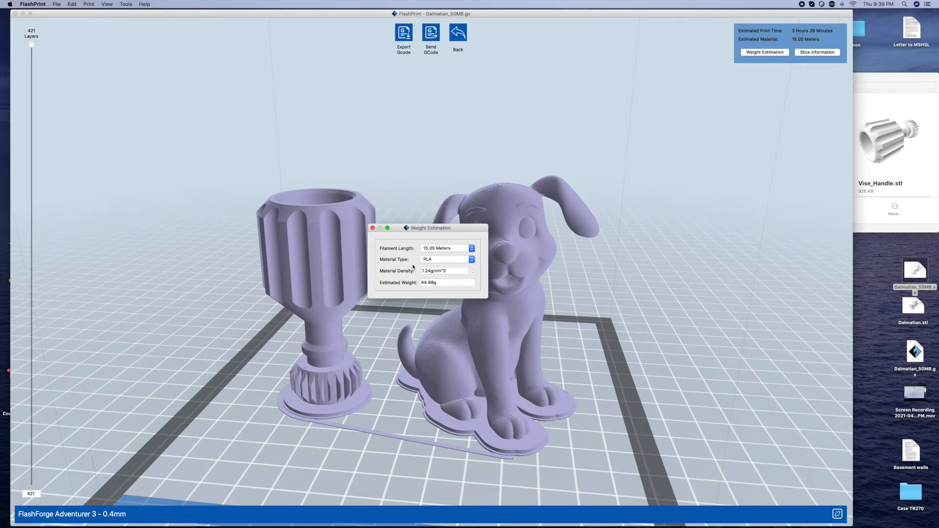
pyautogui.click(372, 229)
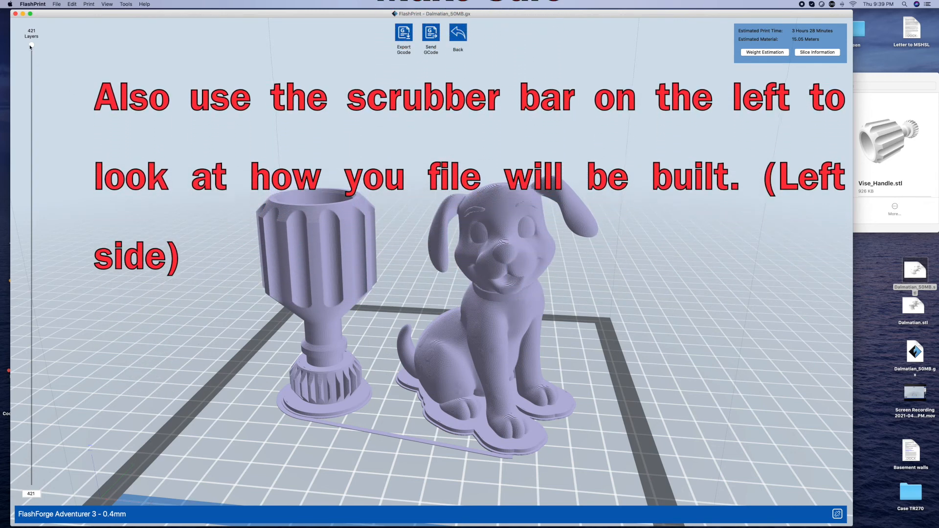
pyautogui.moveTo(32, 55); pyautogui.dragTo(31, 108)
pyautogui.moveTo(32, 156); pyautogui.dragTo(42, 484)
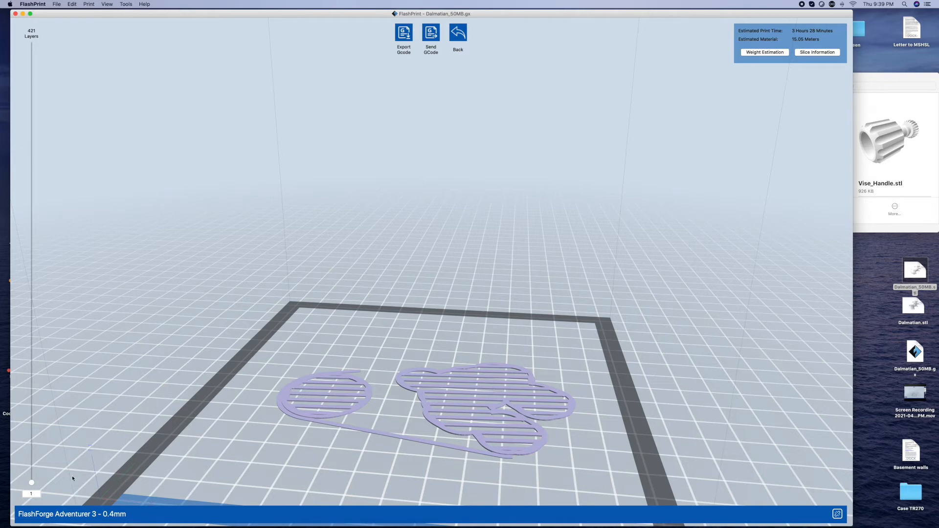
pyautogui.moveTo(30, 486); pyautogui.dragTo(29, 282)
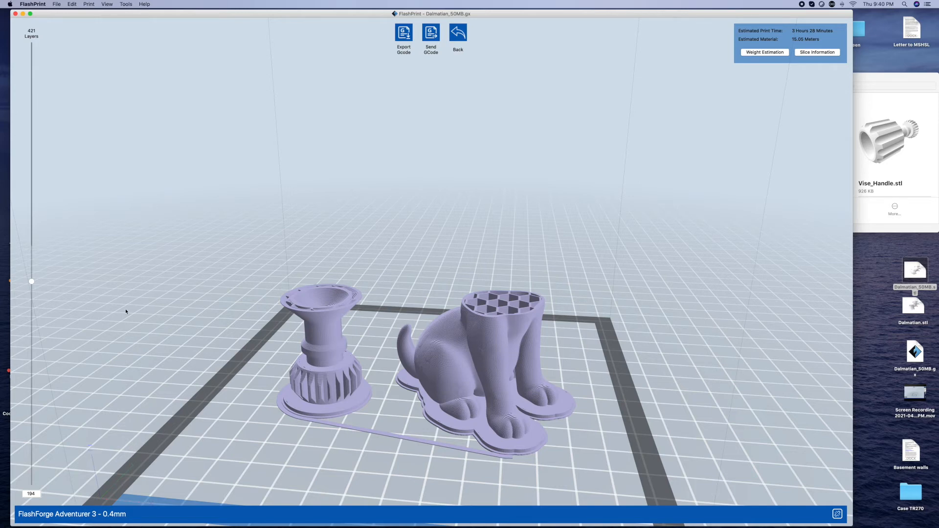
pyautogui.moveTo(30, 282); pyautogui.dragTo(27, 208)
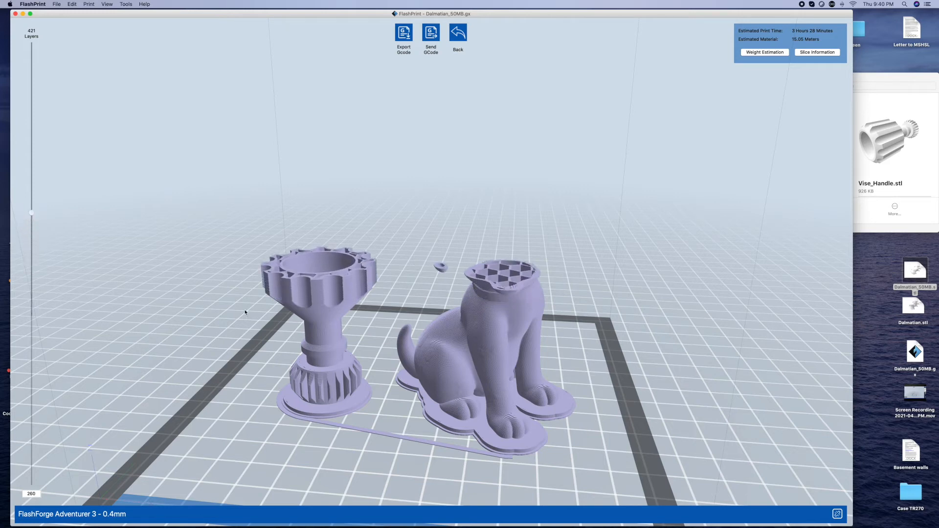
# Step: Examine the detached ear tip and the cut dog and handle at layer 260 from low and high angles for missing support
pyautogui.moveTo(483, 344)
pyautogui.mouseDown()
pyautogui.moveTo(476, 327)
pyautogui.moveTo(478, 335)
pyautogui.mouseUp()
pyautogui.scroll(-4, 443, 250)
pyautogui.scroll(6, 444, 251)
pyautogui.scroll(5, 443, 251)
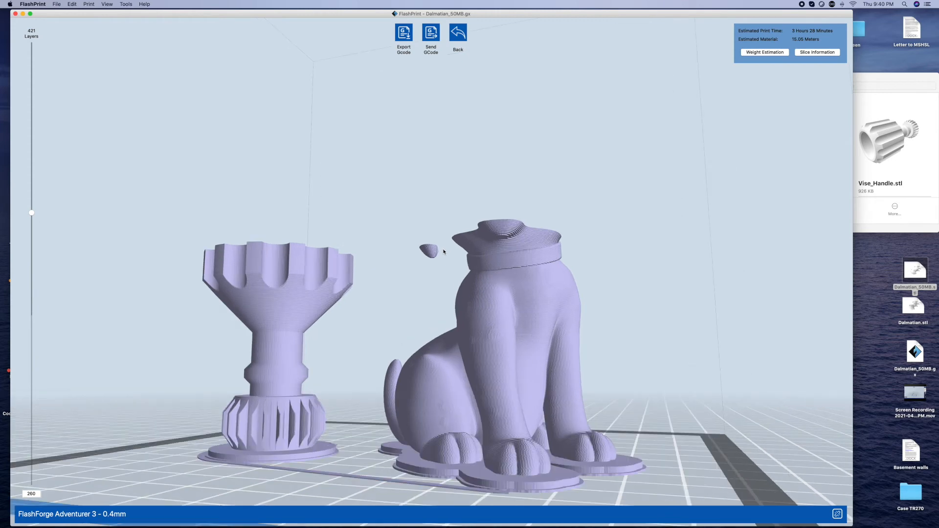
pyautogui.scroll(3, 435, 260)
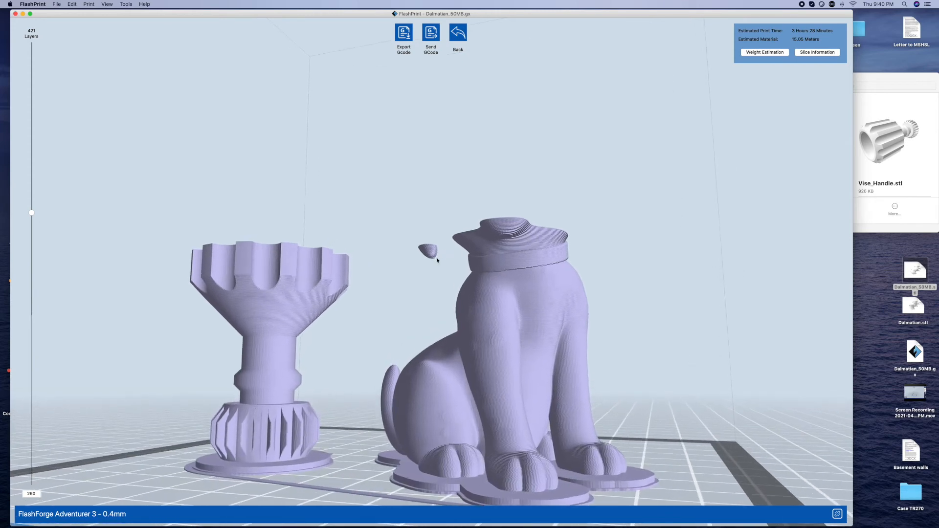
pyautogui.scroll(2, 438, 258)
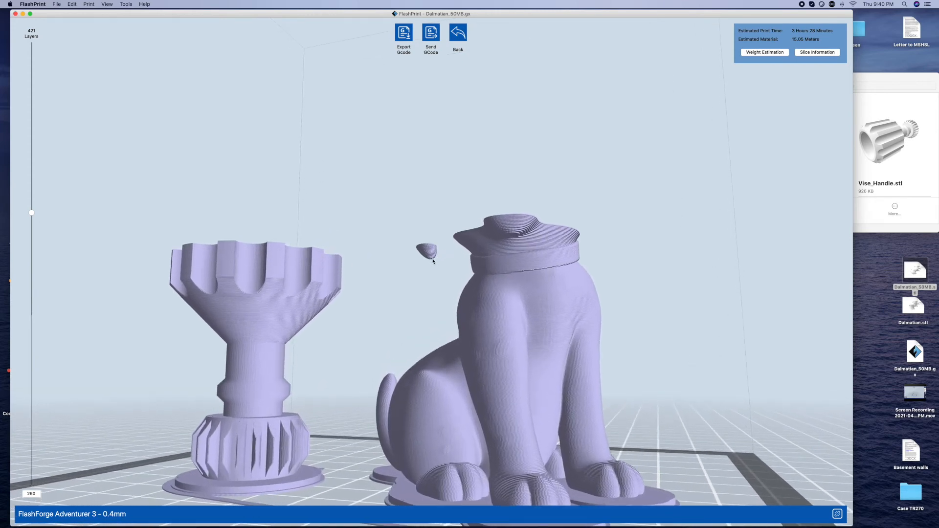
pyautogui.scroll(2, 440, 255)
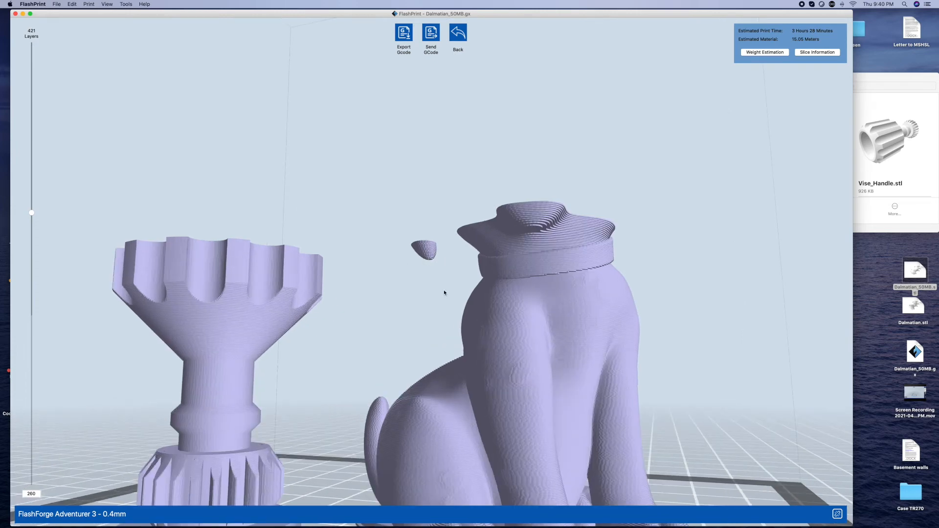
pyautogui.scroll(2, 433, 286)
pyautogui.scroll(-3, 434, 285)
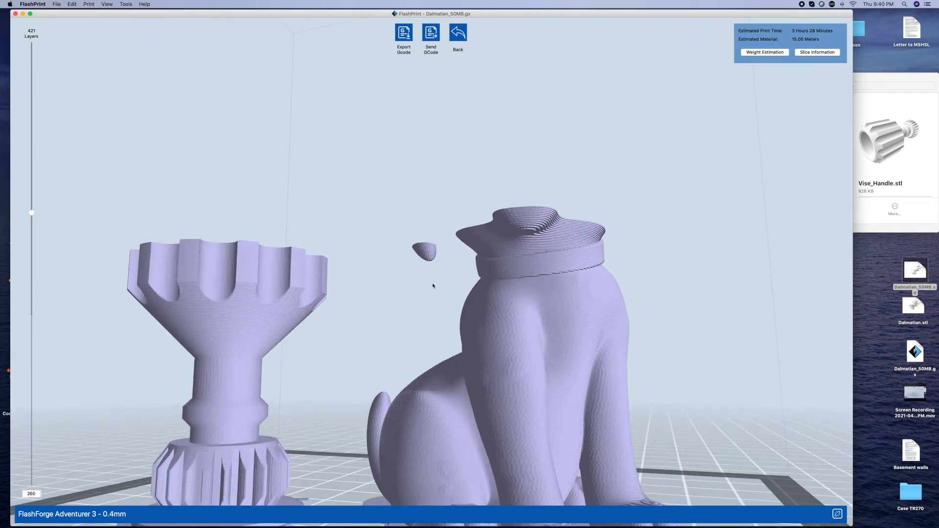
pyautogui.scroll(-1, 438, 282)
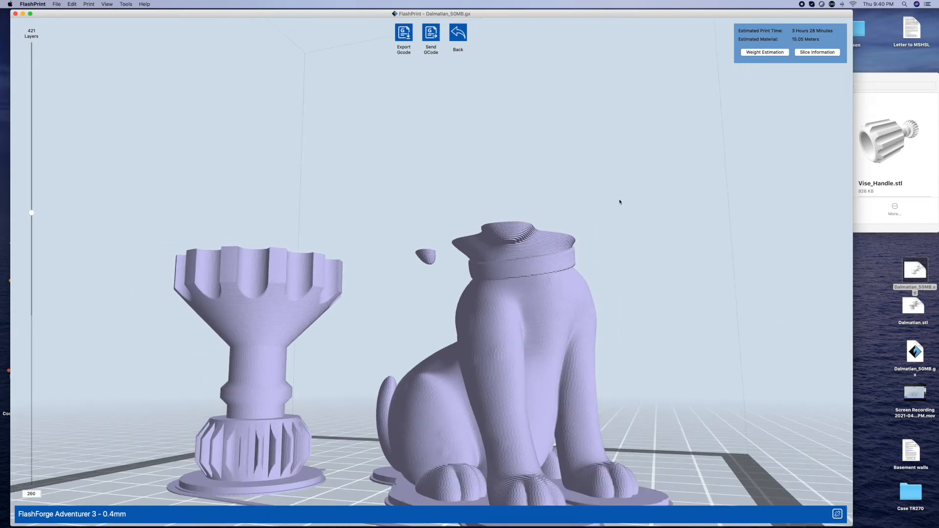
pyautogui.scroll(-3, 582, 225)
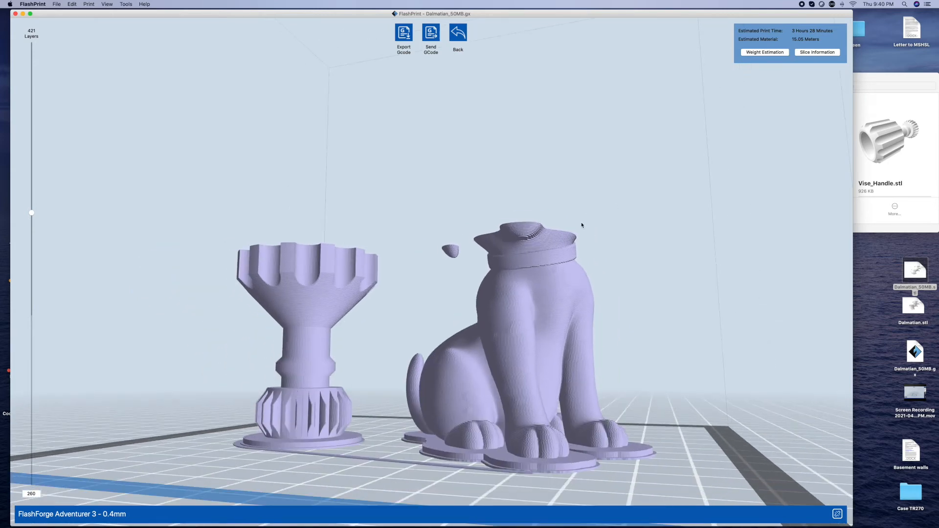
pyautogui.scroll(-4, 582, 225)
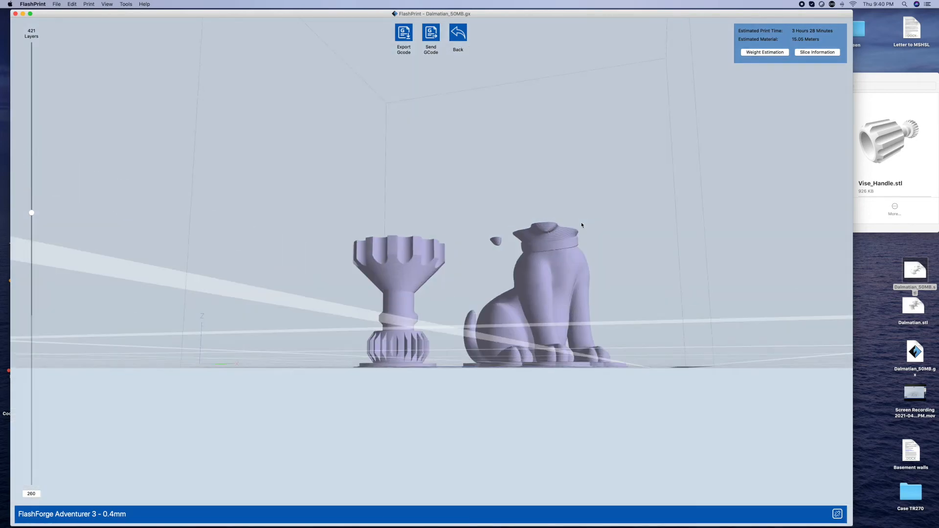
pyautogui.moveTo(581, 225); pyautogui.dragTo(572, 281)
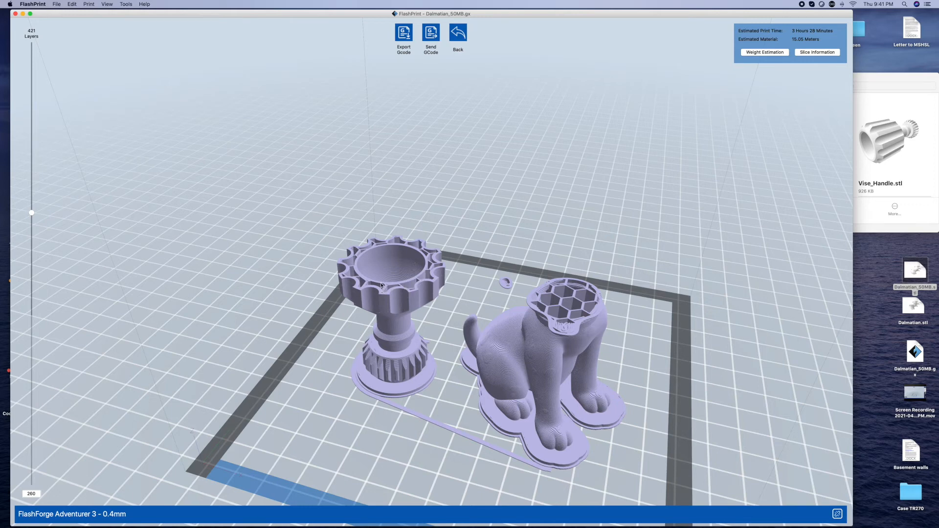
# Step: Restore the layer preview to all 421 layers and return to the model editing view
pyautogui.moveTo(33, 216); pyautogui.dragTo(31, 43)
pyautogui.scroll(-1, 340, 109)
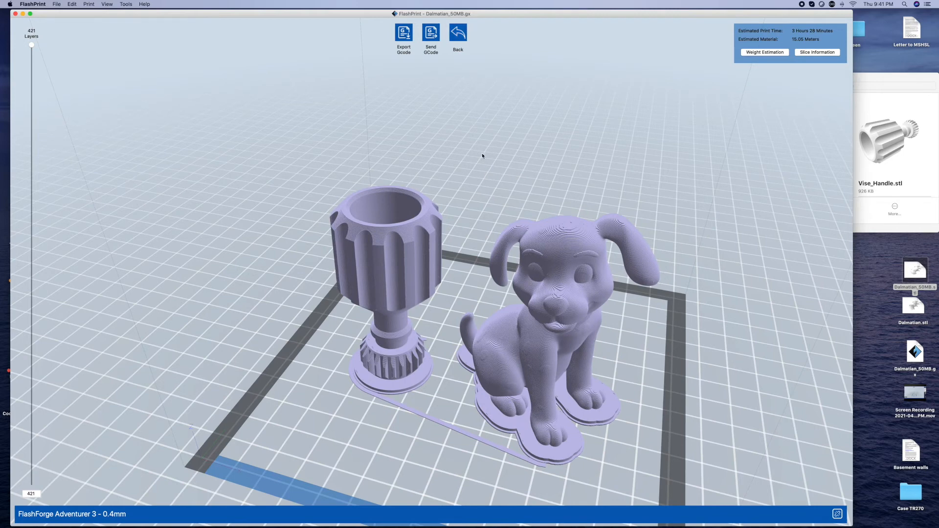
pyautogui.click(457, 33)
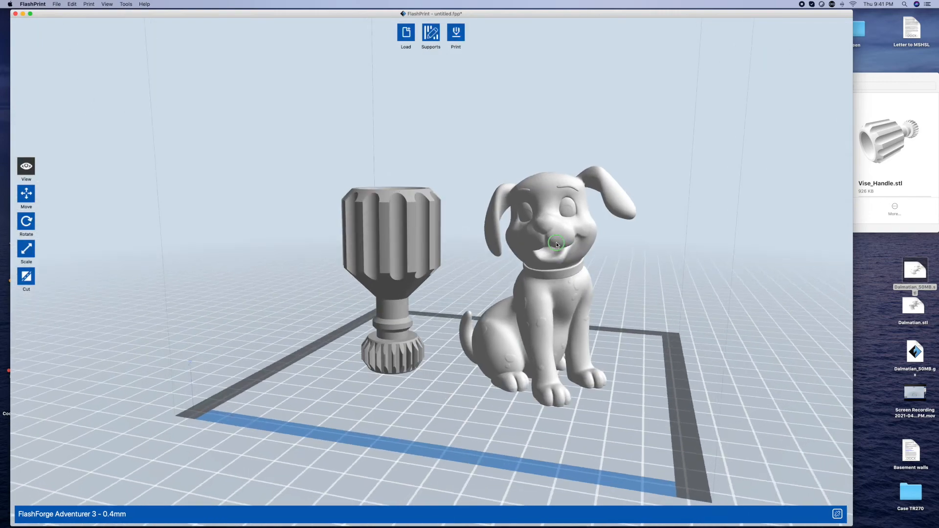
# Step: Generate automatic supports for the models and leave support editing
pyautogui.click(428, 34)
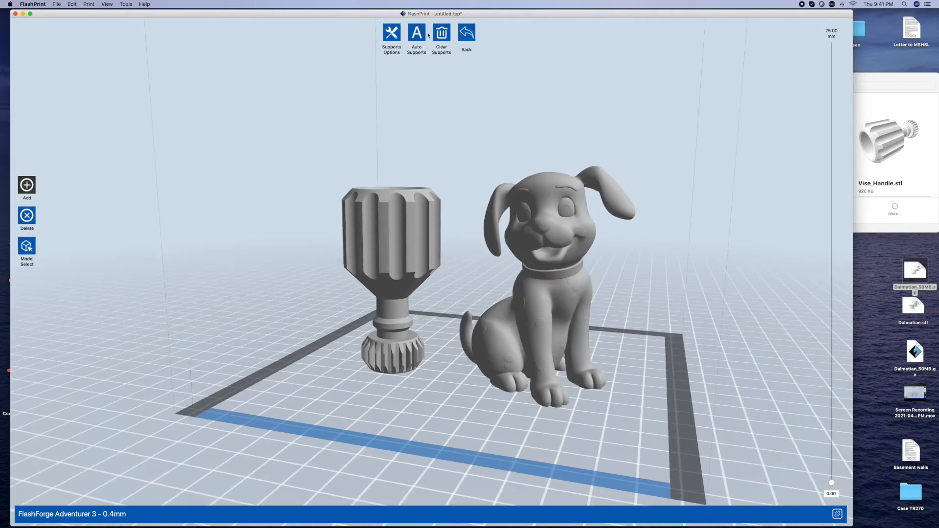
pyautogui.click(416, 34)
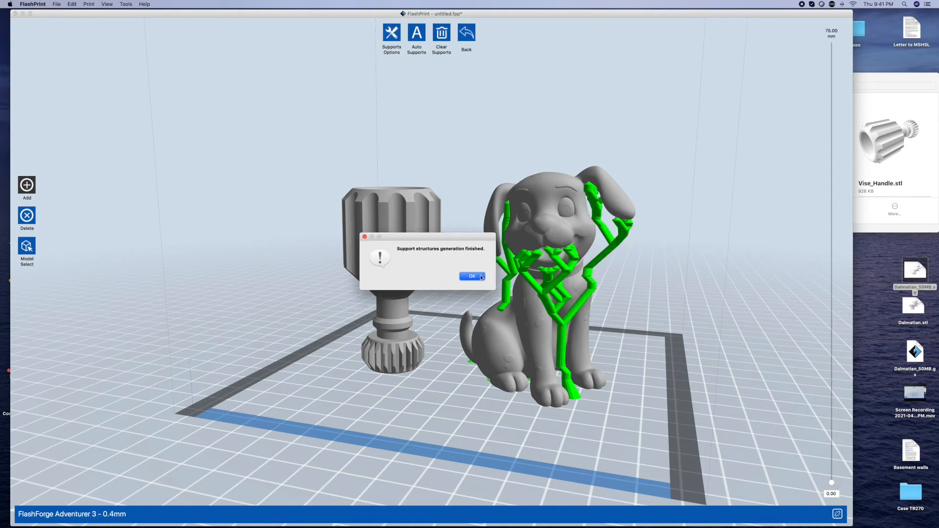
pyautogui.click(470, 277)
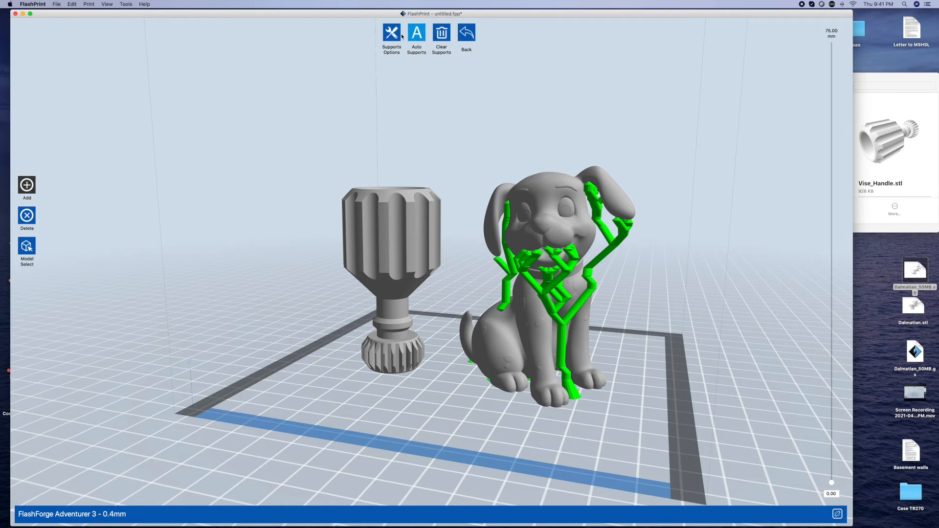
pyautogui.click(463, 35)
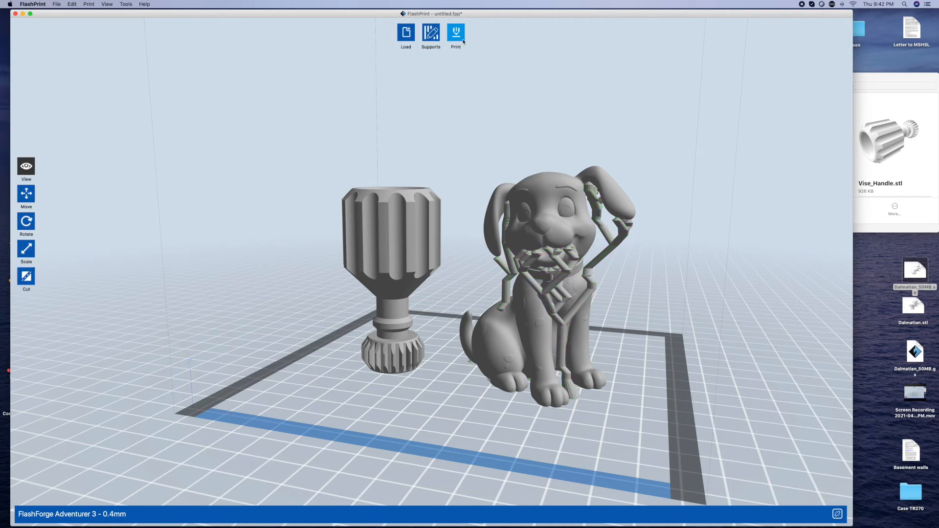
# Step: Slice the supported models with the Adventurer 3 PLA profile, keeping support and raft enabled
pyautogui.click(455, 36)
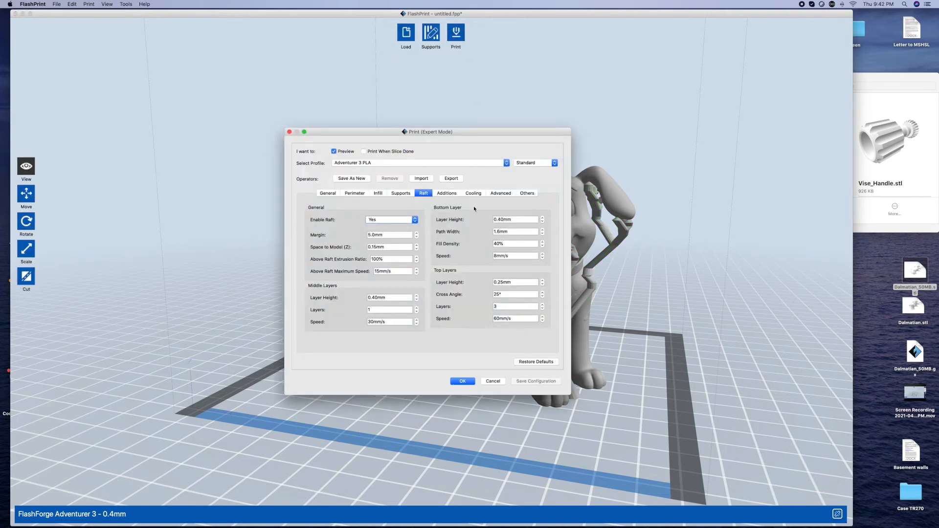
pyautogui.moveTo(511, 132); pyautogui.dragTo(274, 98)
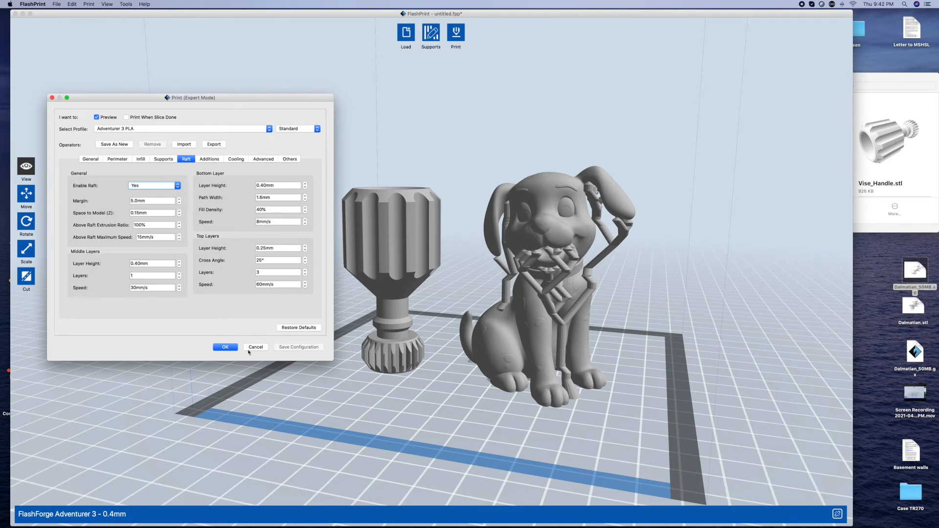
pyautogui.click(163, 159)
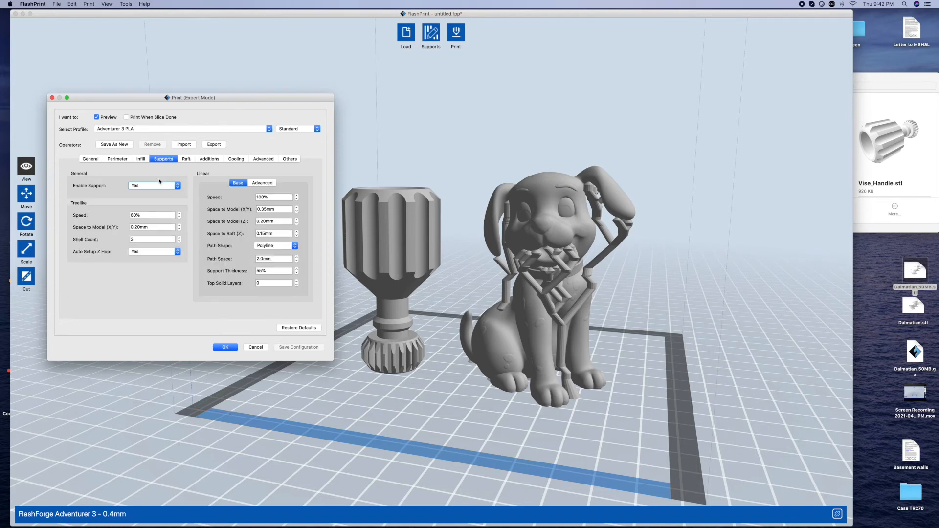
pyautogui.click(188, 159)
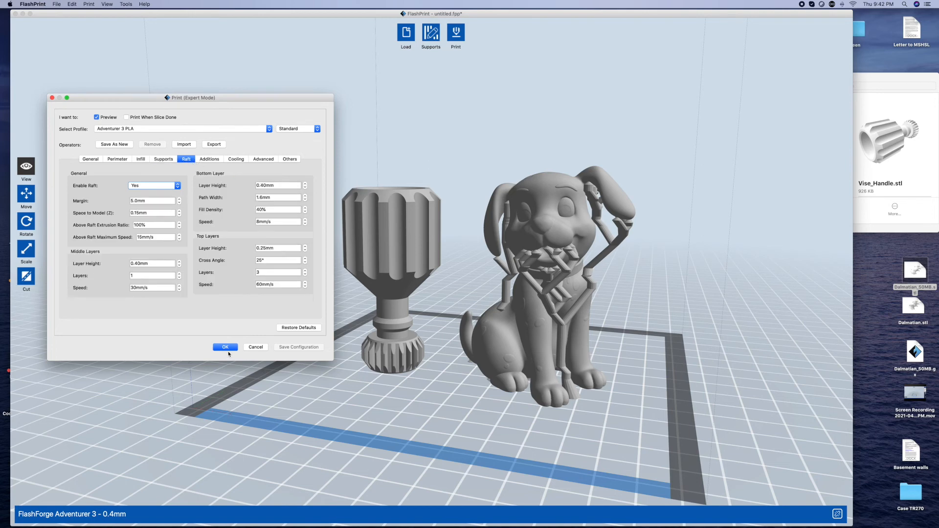
pyautogui.click(225, 348)
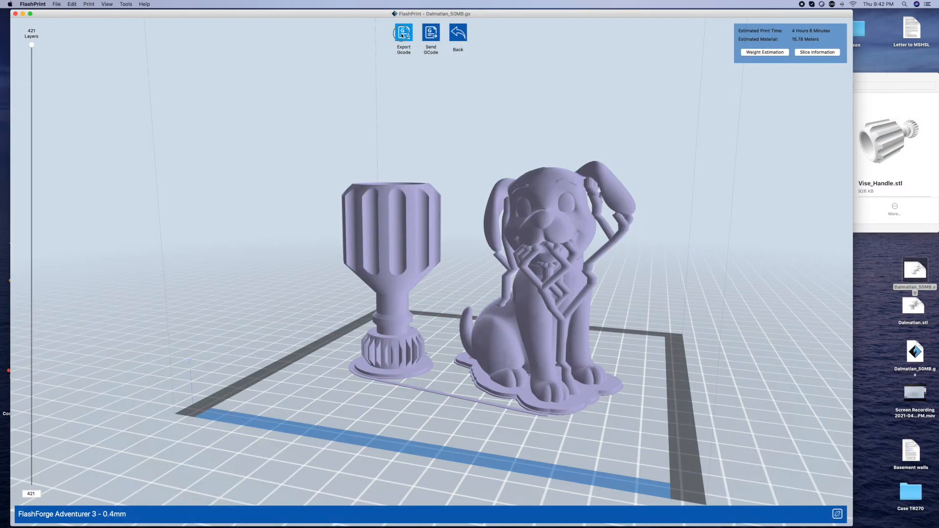
# Step: Export the sliced G-code to the Desktop as Dalmatian_50MB in .gx format, replacing the existing file, and select the exported file there
pyautogui.click(403, 33)
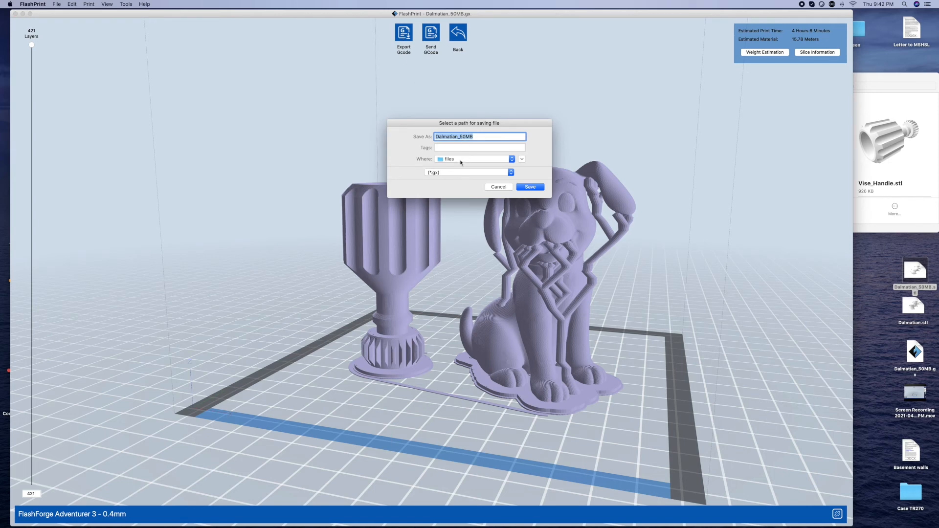
pyautogui.click(460, 159)
pyautogui.click(462, 169)
pyautogui.click(474, 136)
pyautogui.click(531, 187)
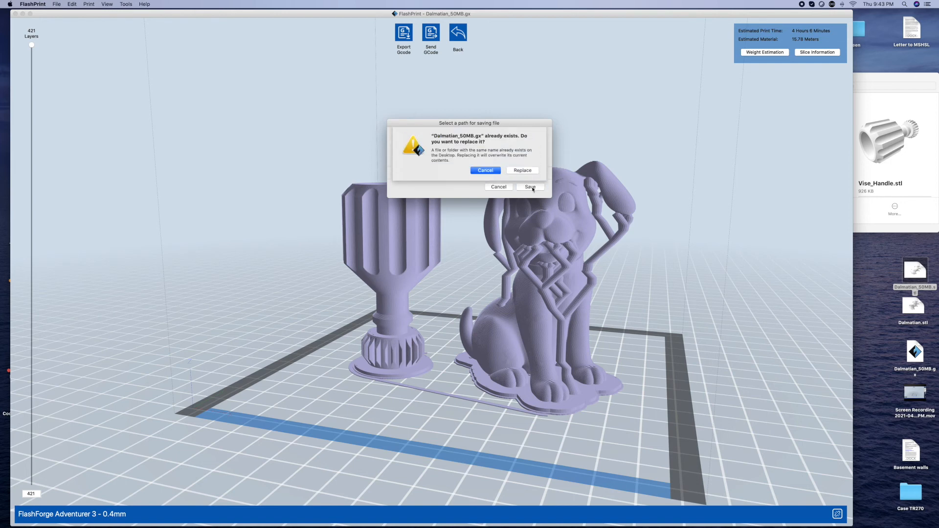
pyautogui.click(520, 170)
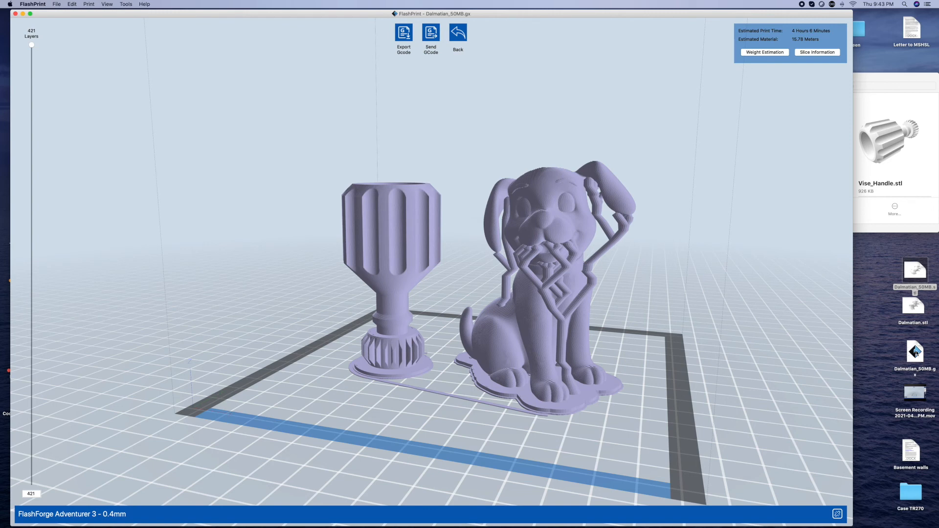
pyautogui.moveTo(910, 355)
pyautogui.mouseDown()
pyautogui.moveTo(796, 357)
pyautogui.moveTo(910, 355)
pyautogui.mouseUp()
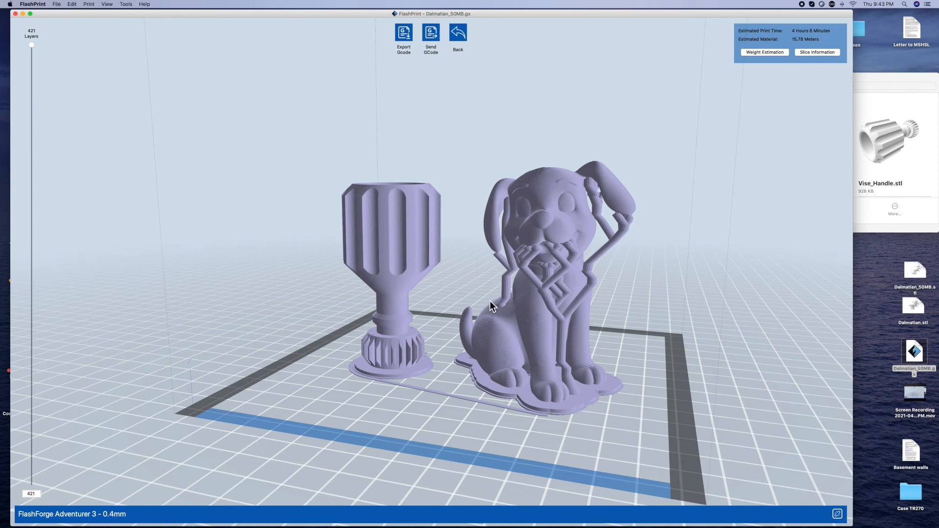
# Step: Return to the model scene, clear all supports from the models, and leave support editing
pyautogui.click(459, 36)
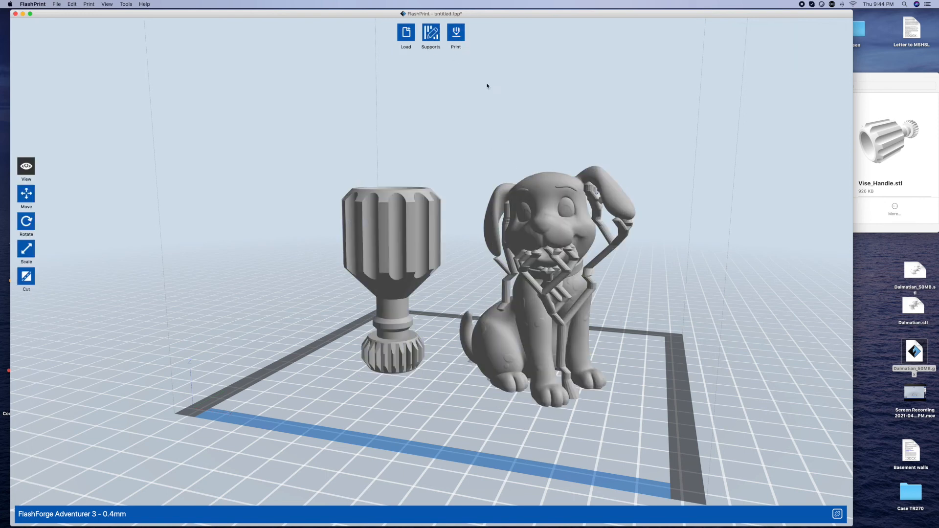
pyautogui.click(431, 34)
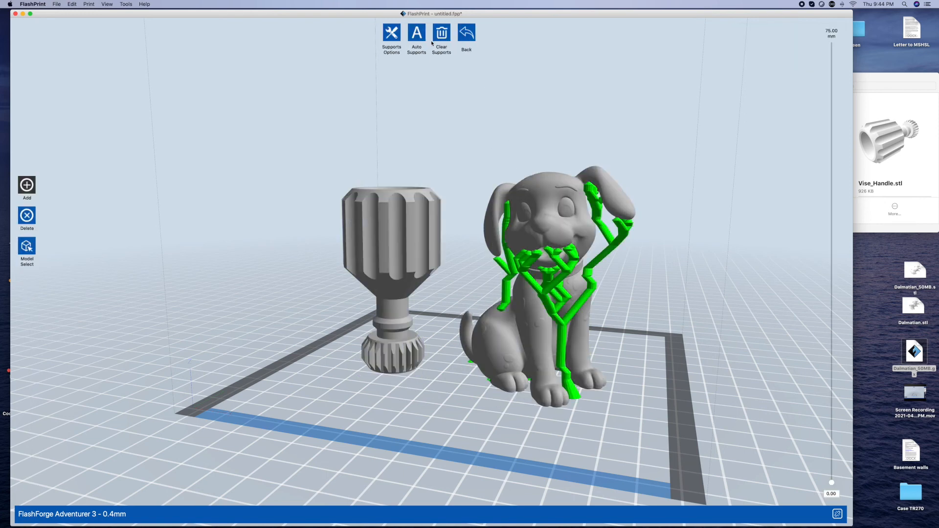
pyautogui.click(444, 39)
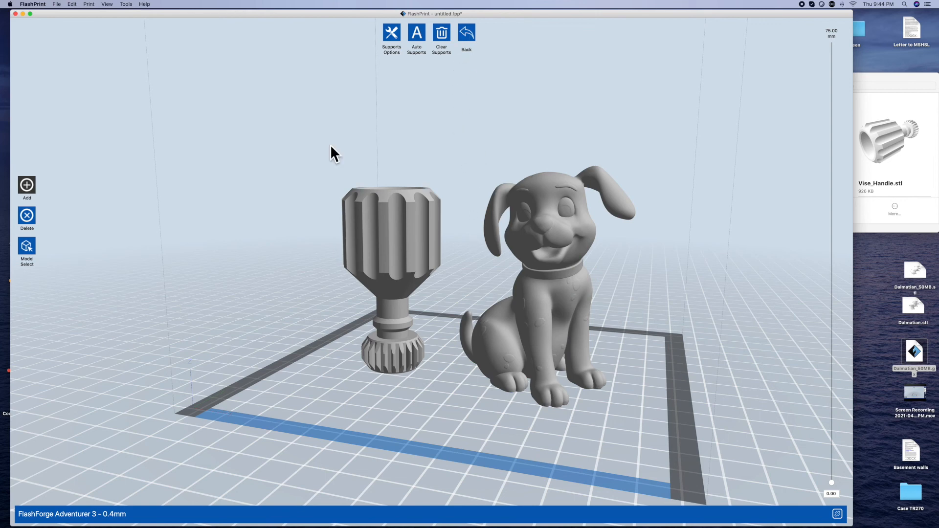
pyautogui.click(467, 34)
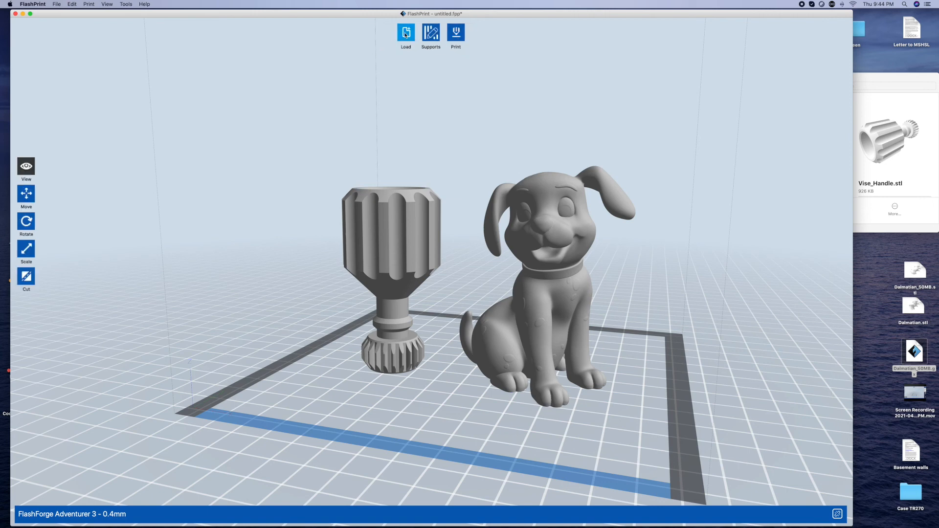
# Step: Delete the vise handle model from the build plate
pyautogui.click(399, 225)
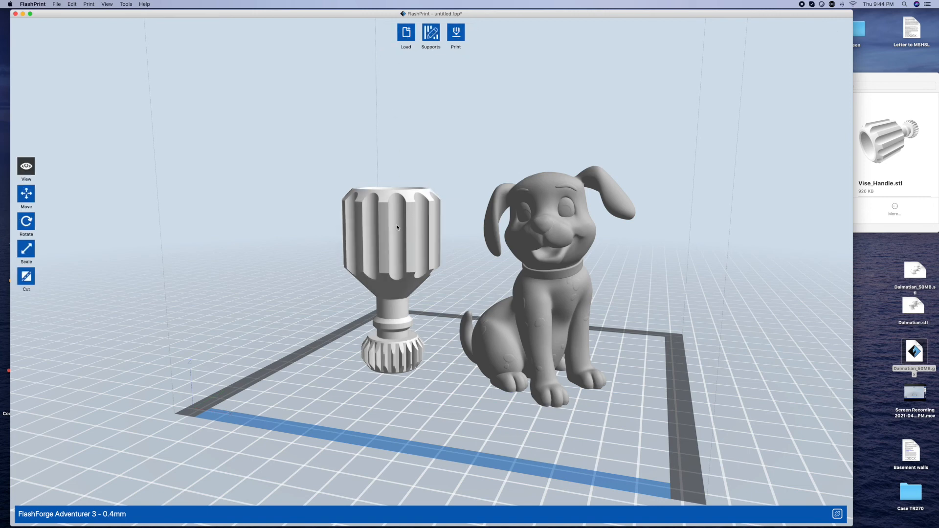
pyautogui.click(407, 232)
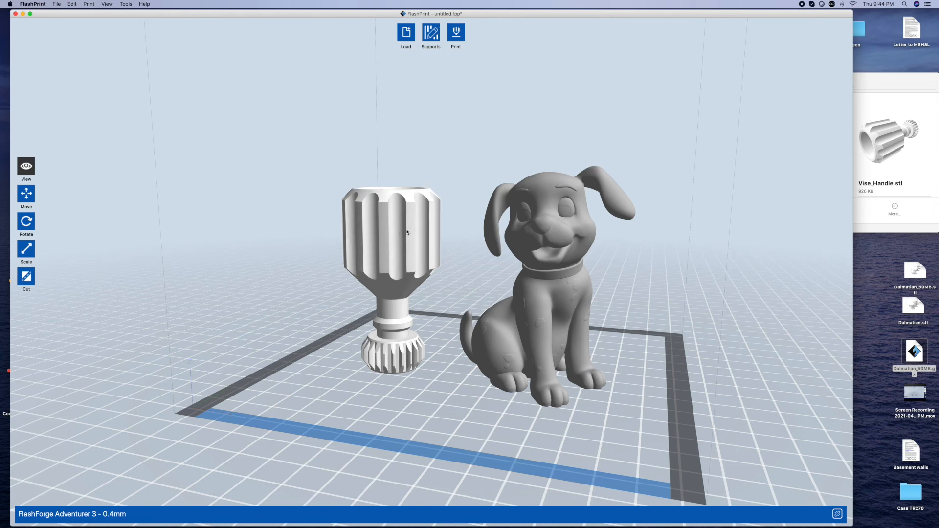
pyautogui.press('Delete')
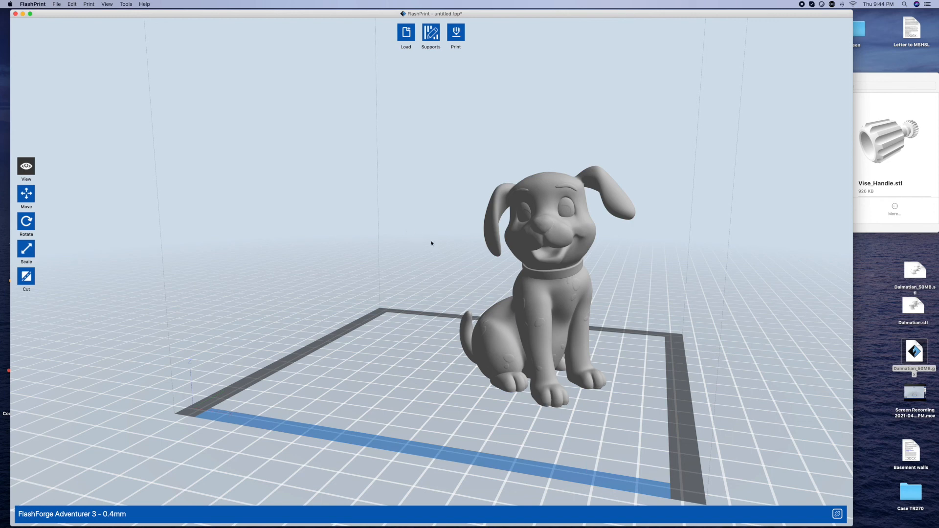
# Step: Scale the dog model to 50% with uniform scaling
pyautogui.click(558, 248)
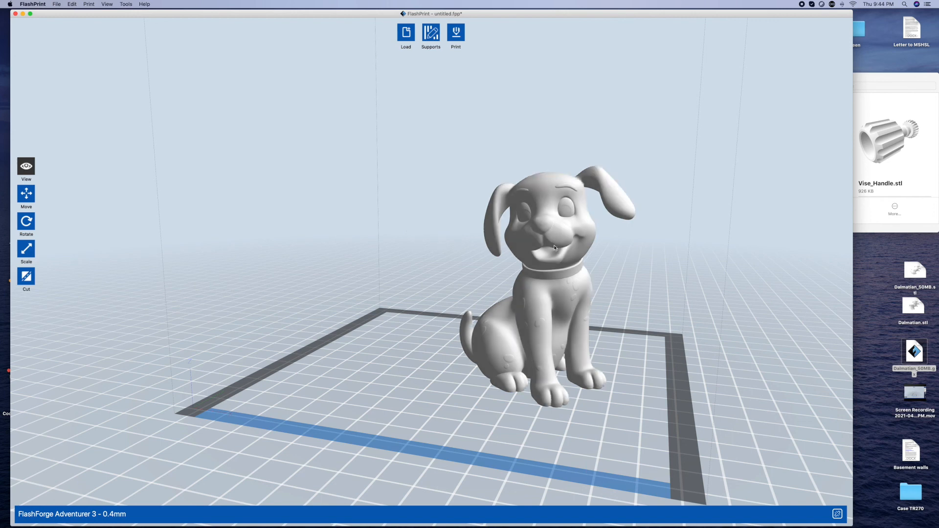
pyautogui.click(554, 248)
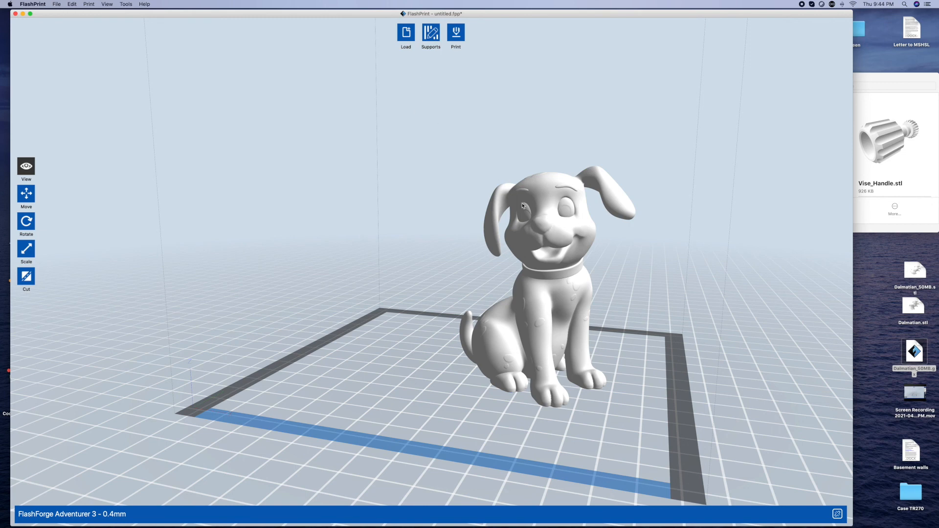
pyautogui.click(29, 255)
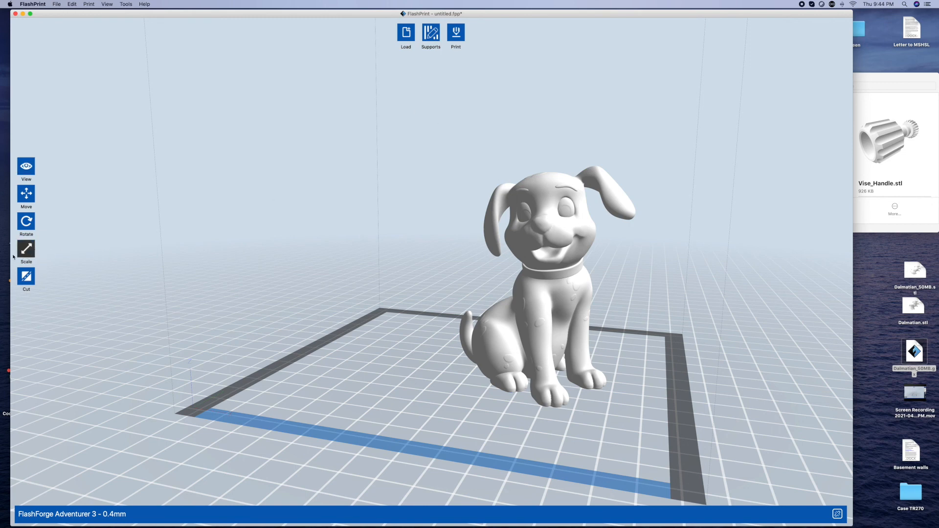
pyautogui.click(28, 254)
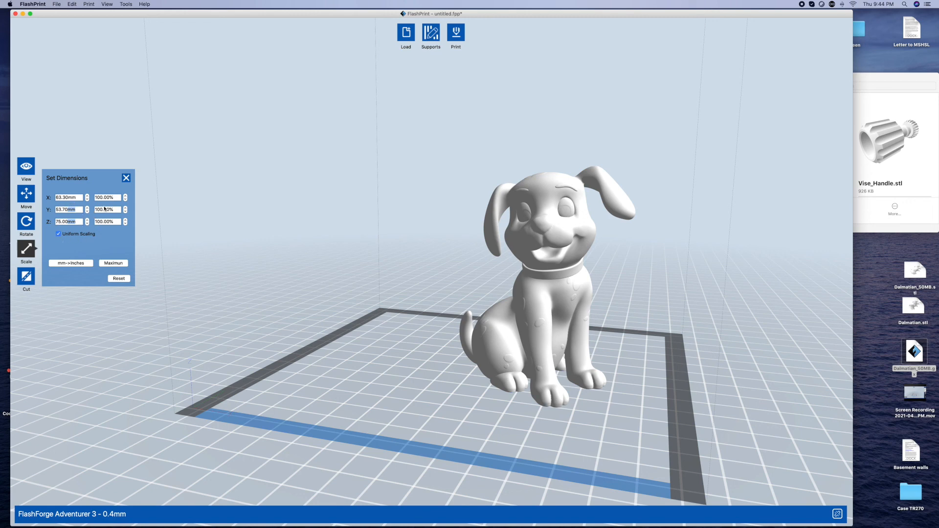
pyautogui.moveTo(115, 196); pyautogui.dragTo(89, 198)
pyautogui.write('50')
pyautogui.press('Return')
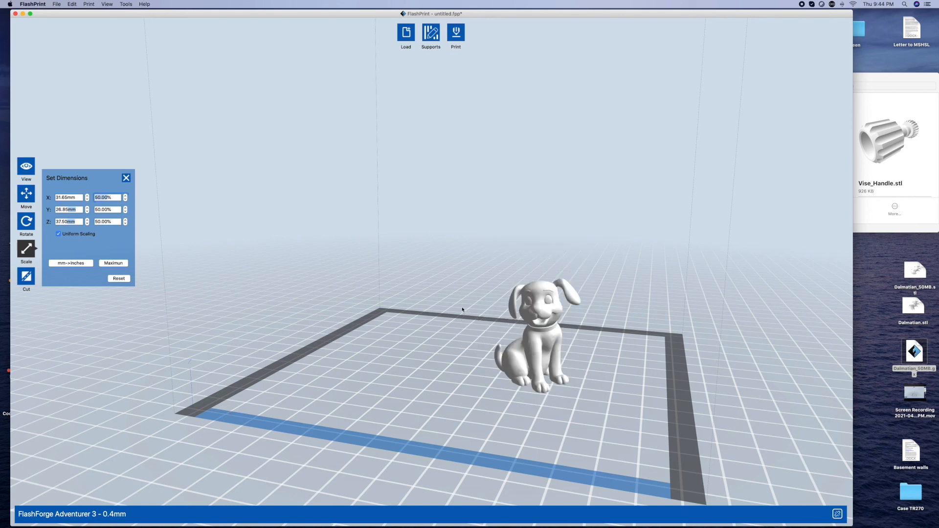
# Step: Duplicate the scaled dog three times to place four dogs on the build plate
pyautogui.click(73, 5)
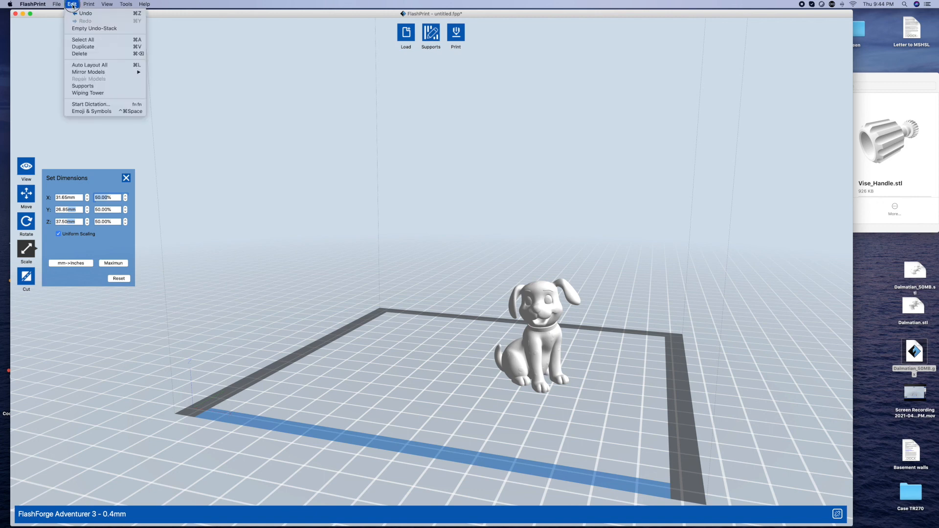
pyautogui.click(93, 47)
pyautogui.moveTo(484, 195); pyautogui.dragTo(526, 231)
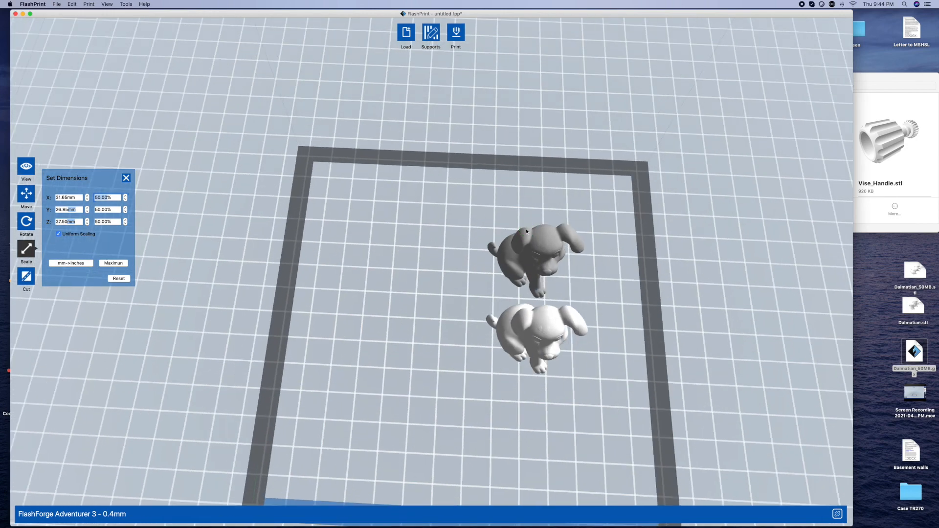
pyautogui.click(72, 5)
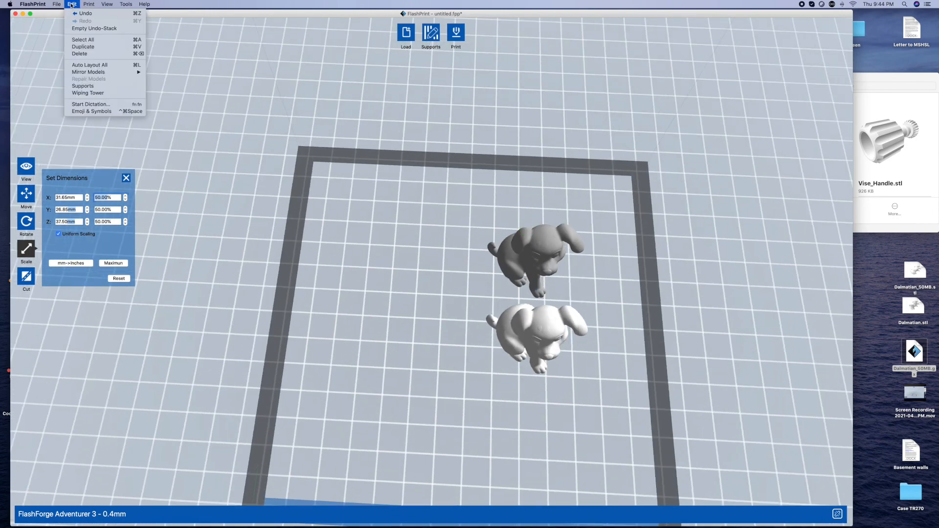
pyautogui.click(93, 47)
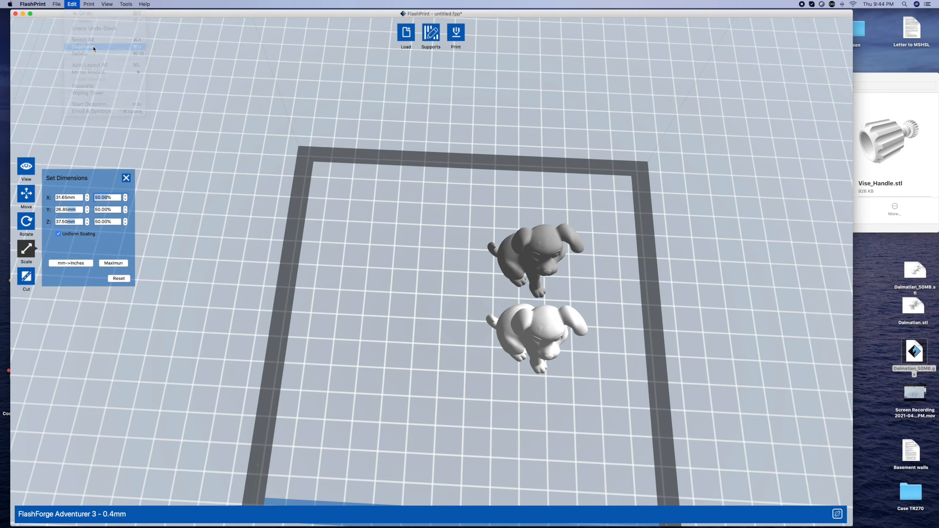
pyautogui.click(72, 4)
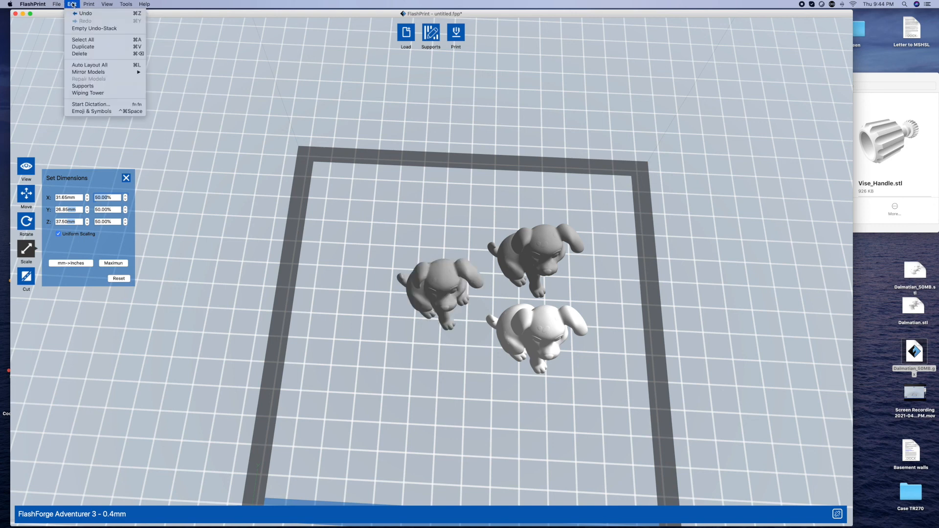
pyautogui.click(89, 47)
pyautogui.moveTo(352, 151); pyautogui.dragTo(348, 150)
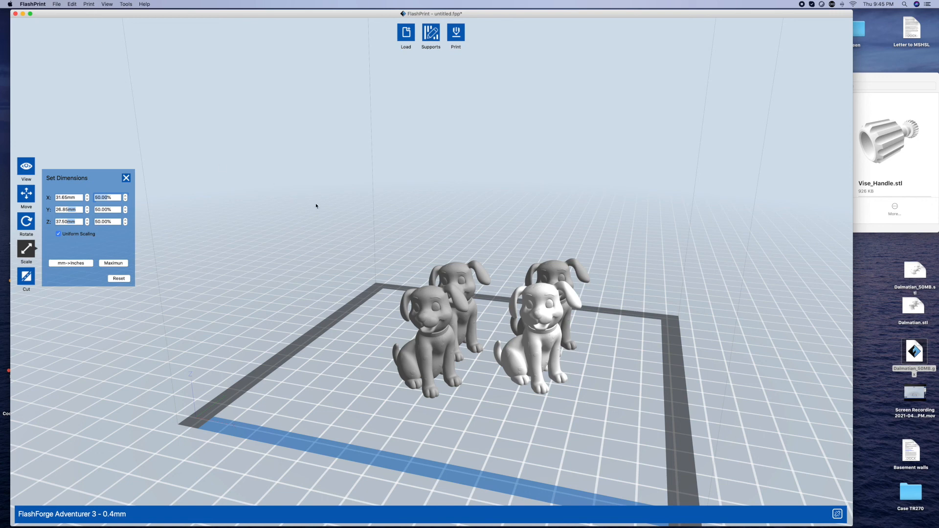
# Step: Delete the two front dogs, keeping the two rear copies on the build plate
pyautogui.press('Delete')
pyautogui.click(449, 327)
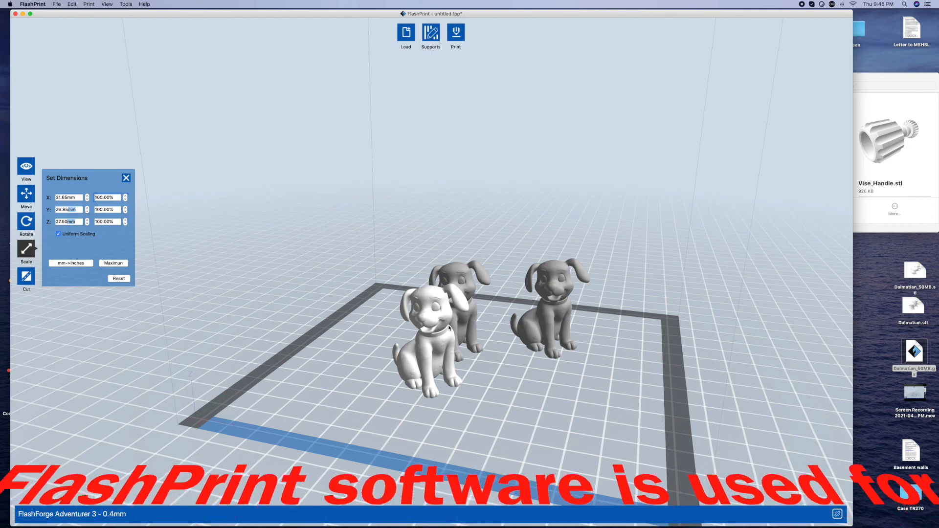
pyautogui.press('Delete')
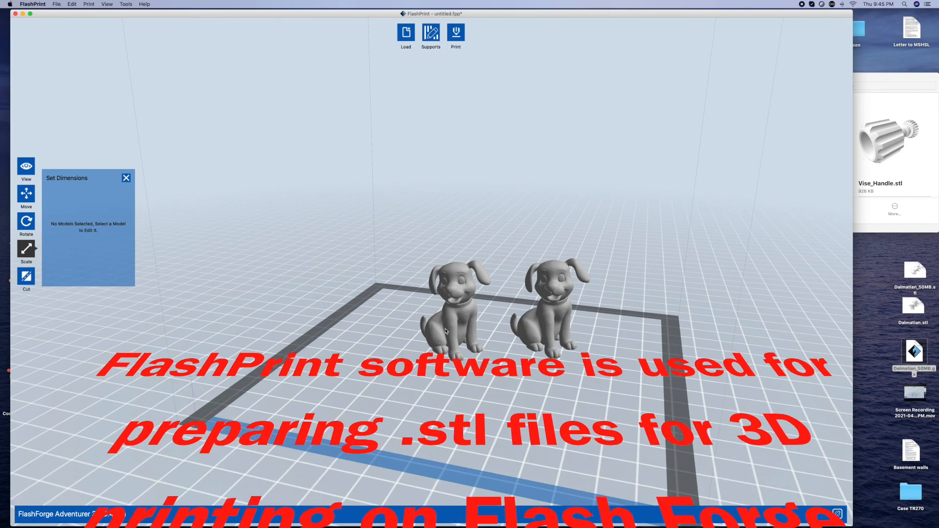